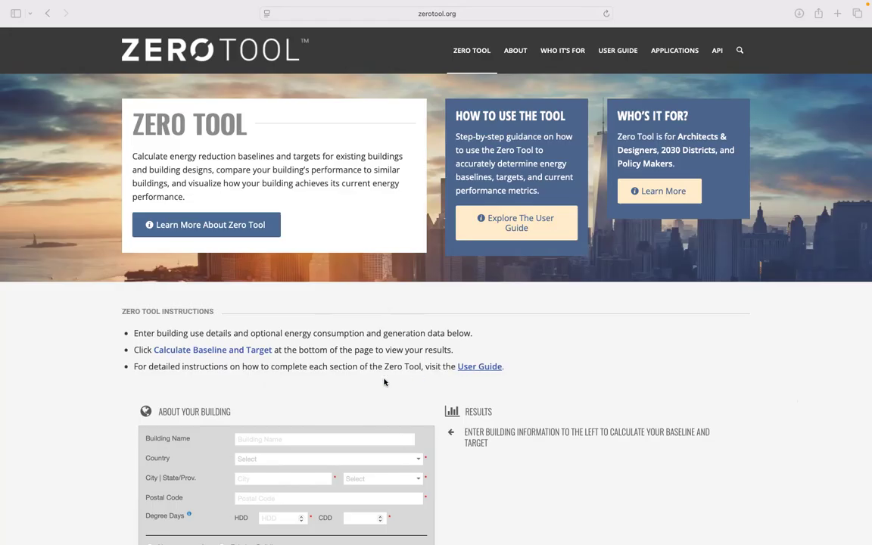
# Step: Name the building Example Indy Office Building and set its country to United States
pyautogui.scroll(-2, 371, 390)
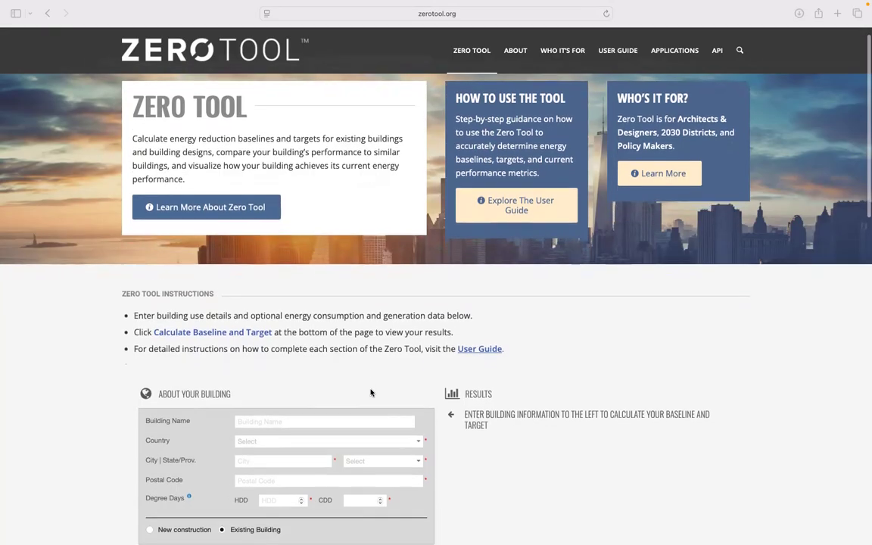
pyautogui.scroll(-2, 371, 392)
pyautogui.scroll(-4, 371, 392)
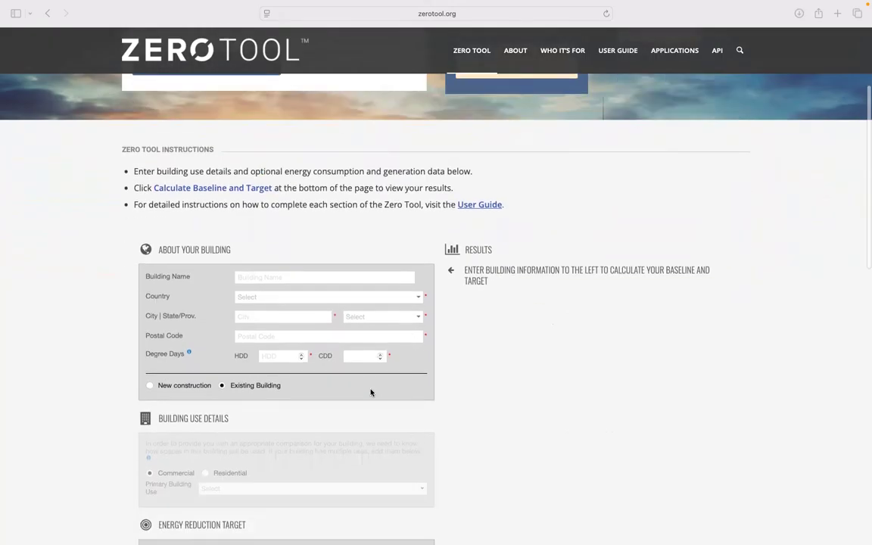
pyautogui.scroll(-2, 371, 392)
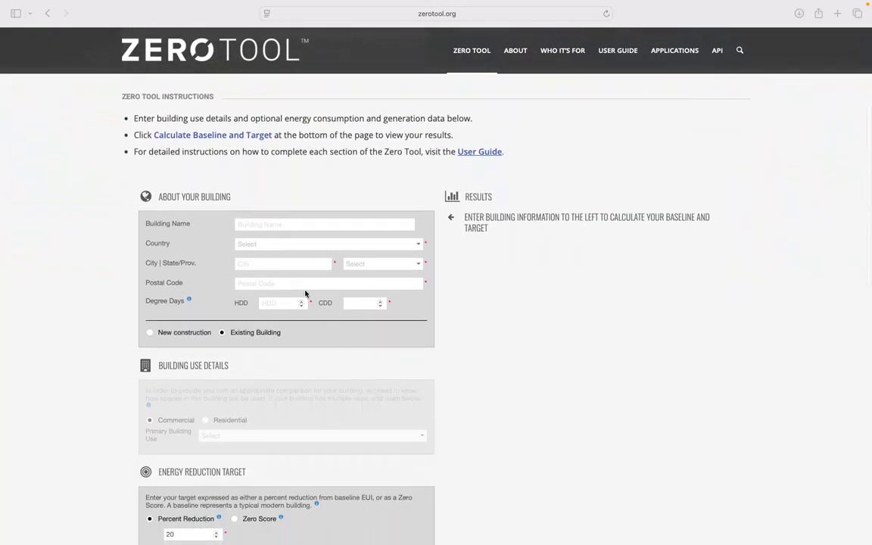
pyautogui.click(253, 224)
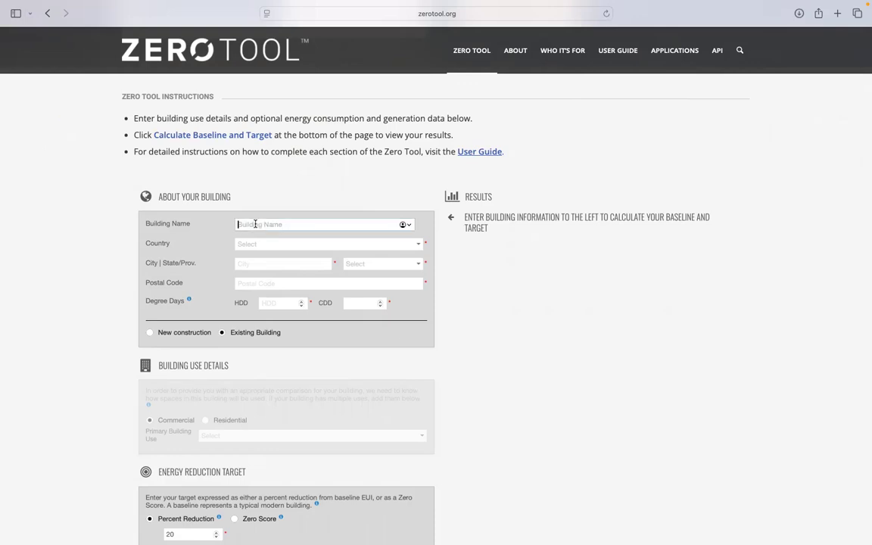
pyautogui.write('Example Indy Office Building')
pyautogui.click(242, 244)
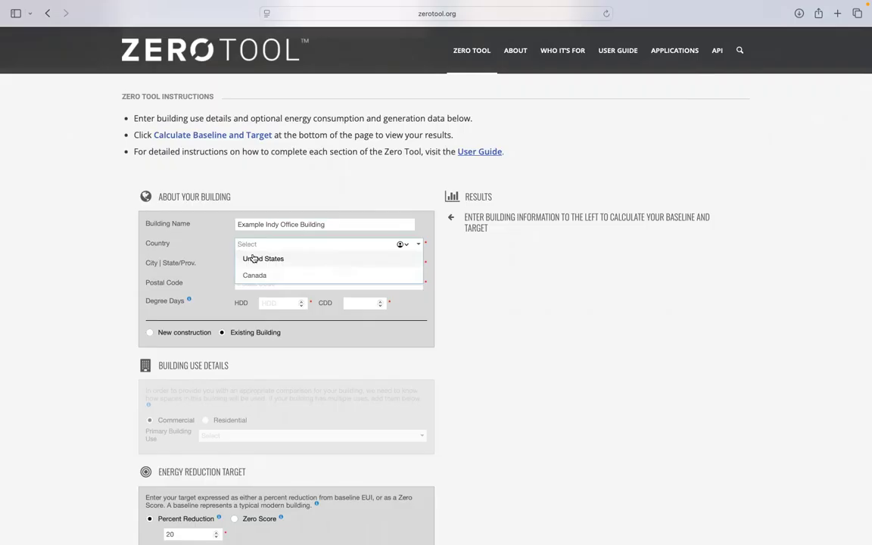
pyautogui.click(252, 258)
# Step: Enter Indianapolis as the city, Indiana as the state and 46204 as the building's postal code
pyautogui.click(258, 268)
pyautogui.write('Indianapolis')
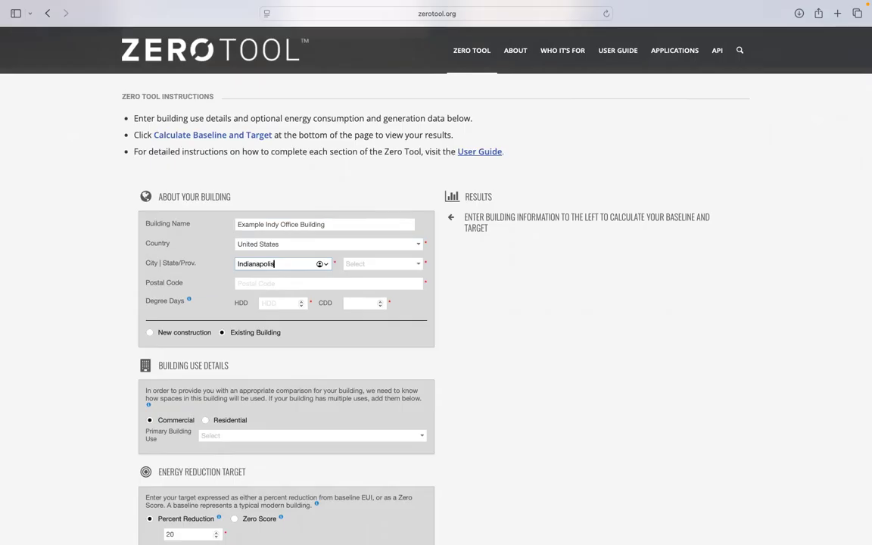
pyautogui.press('Tab')
pyautogui.write('in')
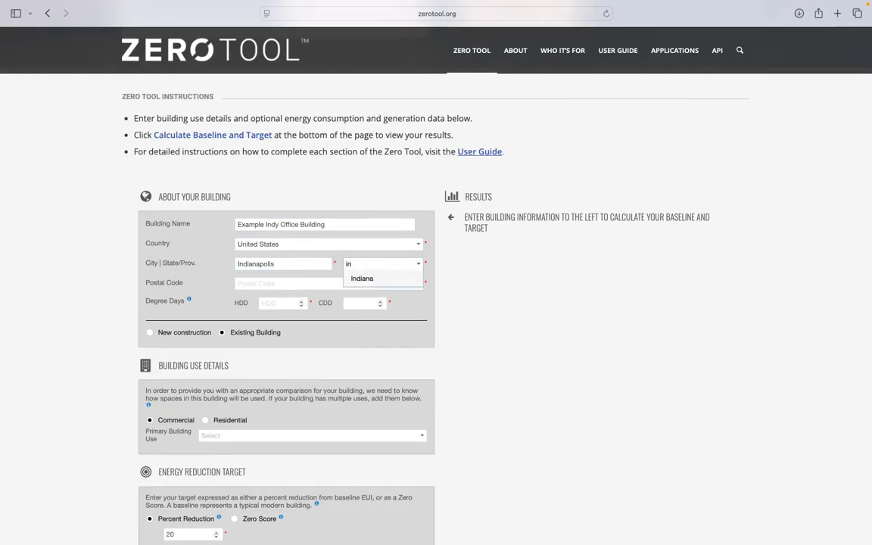
pyautogui.click(351, 279)
pyautogui.click(299, 280)
pyautogui.write('46204')
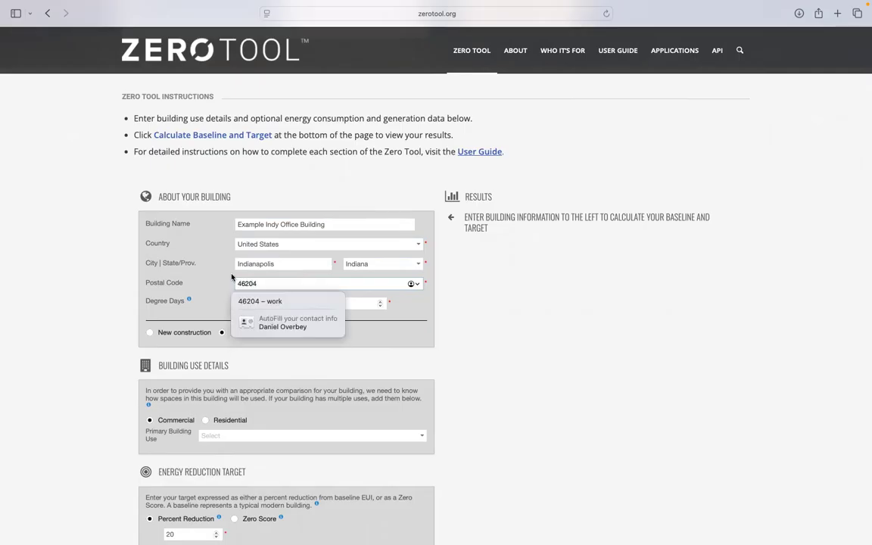
pyautogui.click(214, 280)
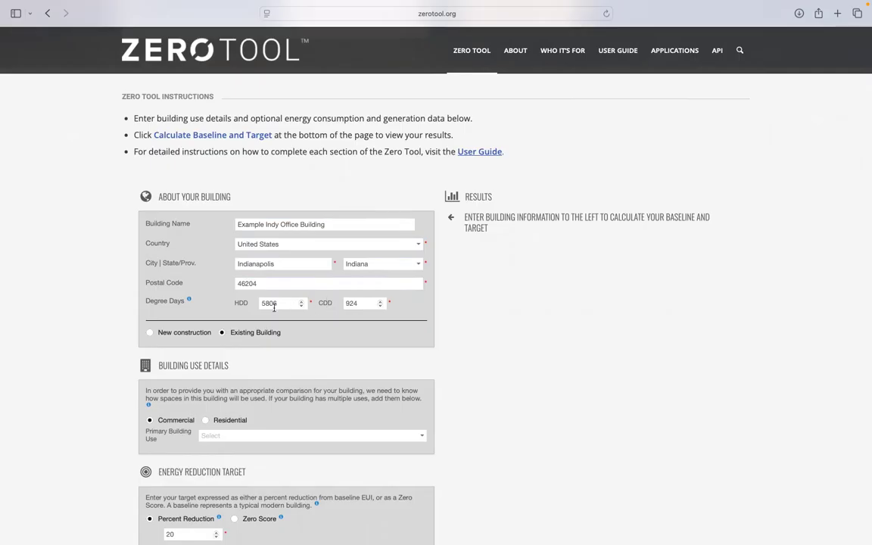
# Step: Open the linked U.S. and Canadian degree days calculator and enter United States, Indiana and postal code 46204
pyautogui.moveTo(189, 301)
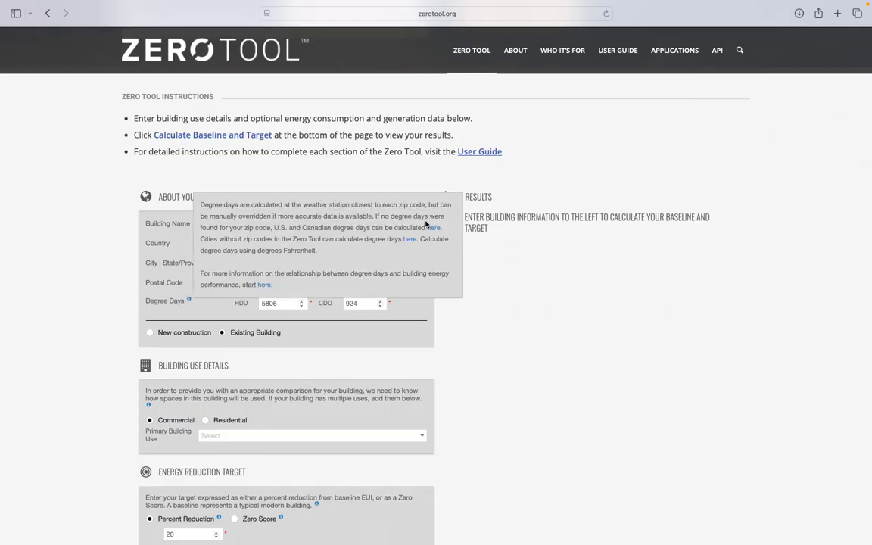
pyautogui.click(435, 228)
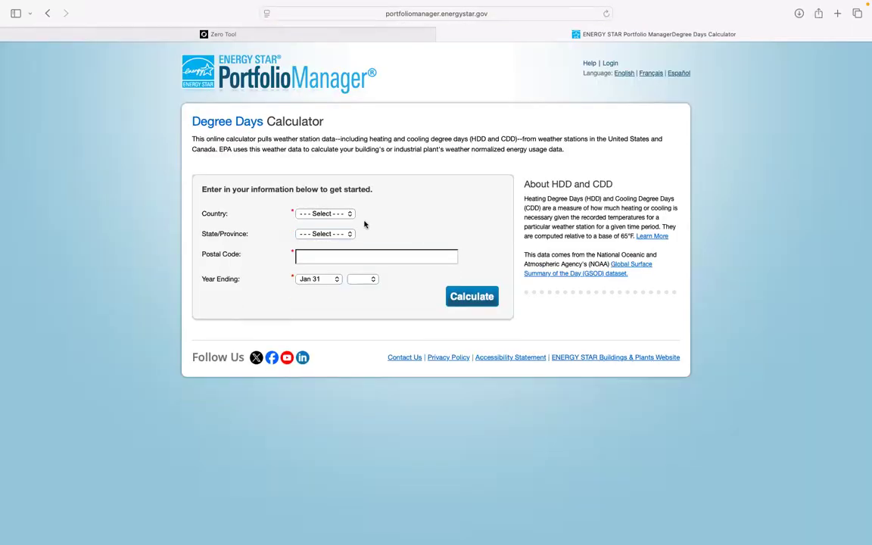
pyautogui.click(335, 214)
pyautogui.click(332, 225)
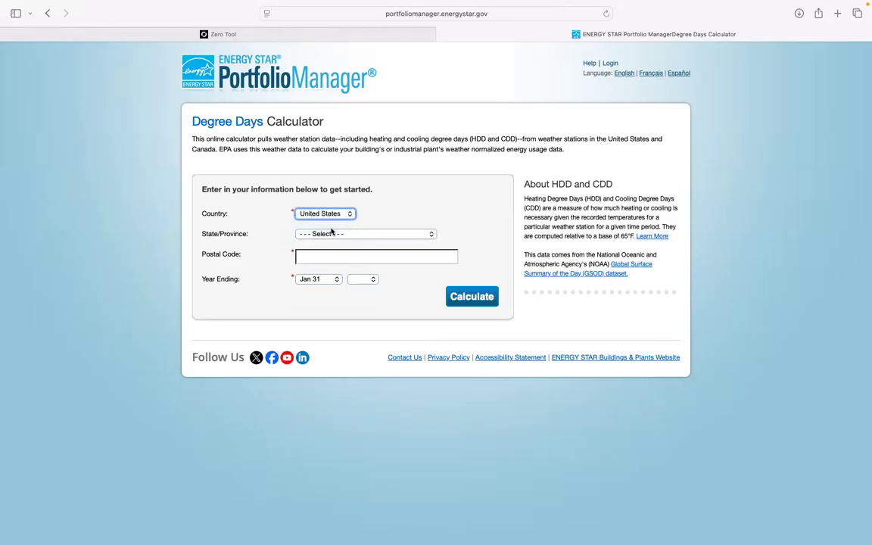
pyautogui.click(330, 234)
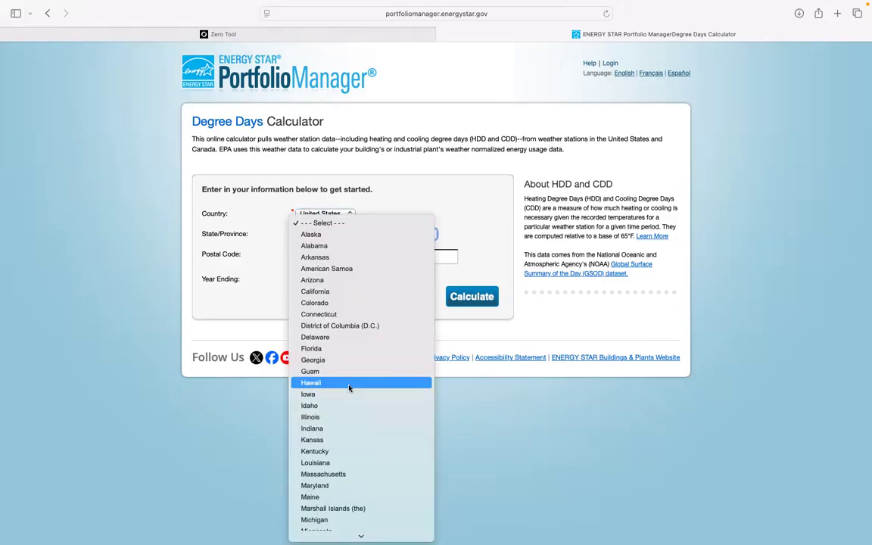
pyautogui.click(342, 429)
pyautogui.click(319, 256)
pyautogui.write('46204')
pyautogui.click(246, 244)
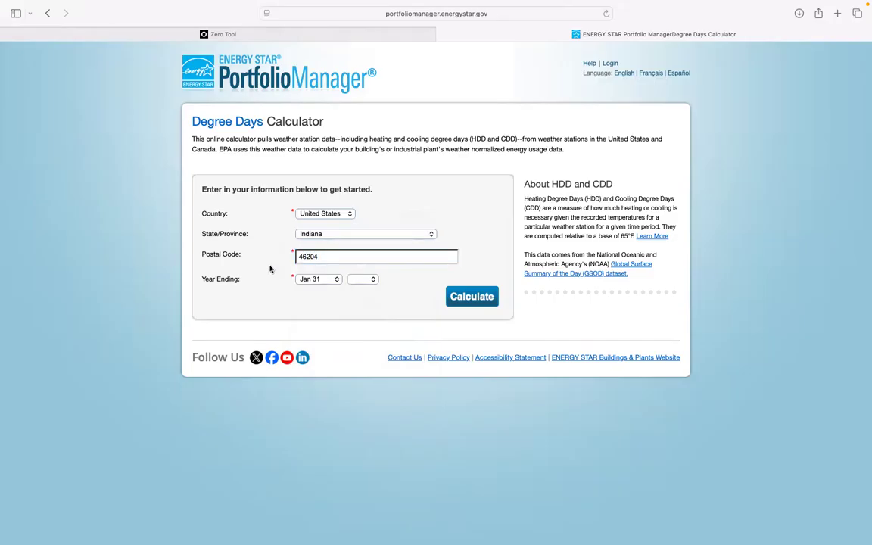
# Step: Set the year ending to Dec 31, 2025 and calculate the annual heating and cooling degree days
pyautogui.click(321, 278)
pyautogui.click(309, 405)
pyautogui.click(370, 279)
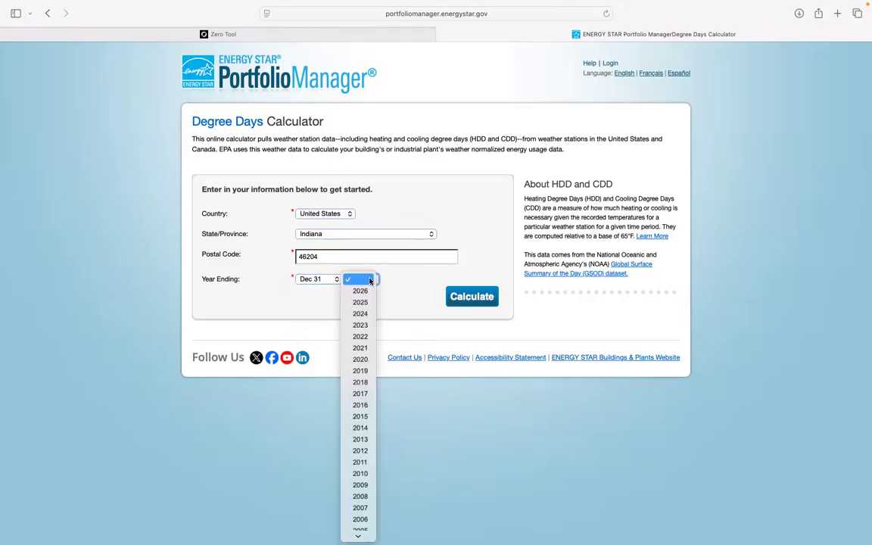
pyautogui.click(364, 304)
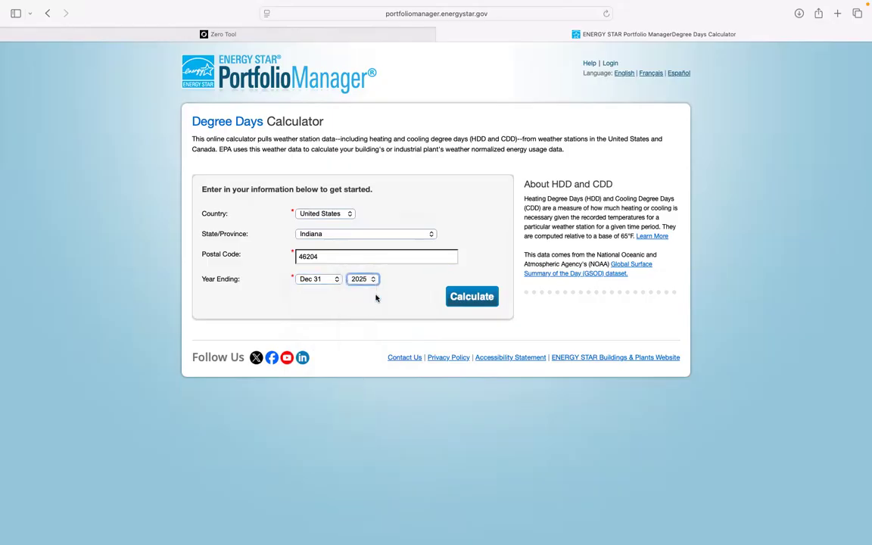
pyautogui.click(473, 300)
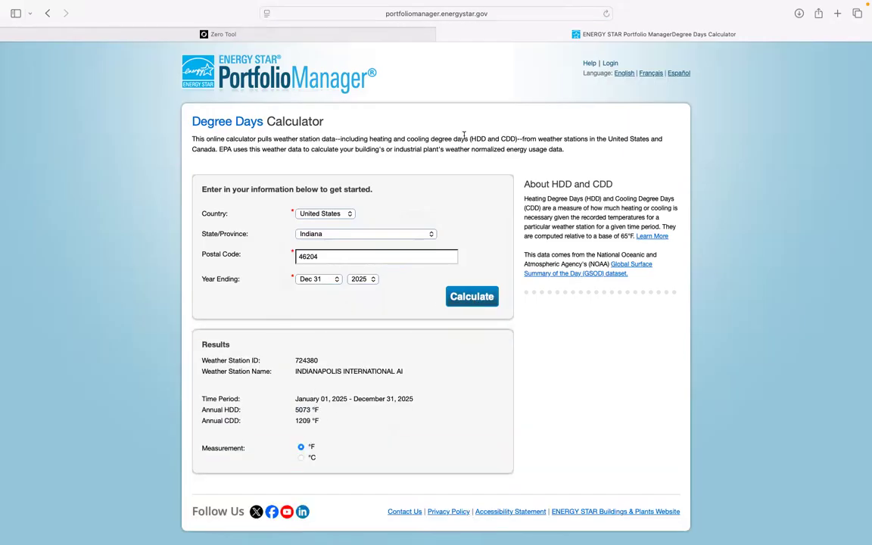
# Step: Return to the Zero Tool page and classify the building as new construction
pyautogui.click(442, 36)
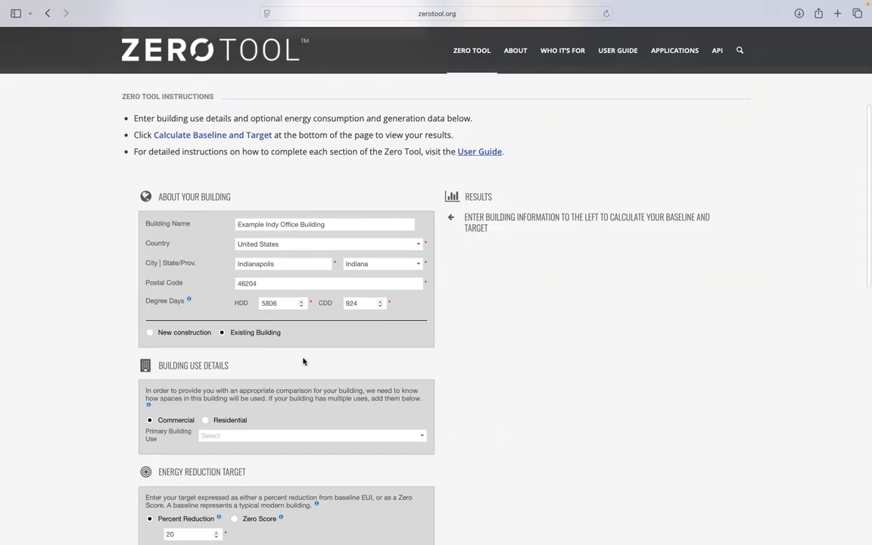
pyautogui.scroll(-1, 303, 362)
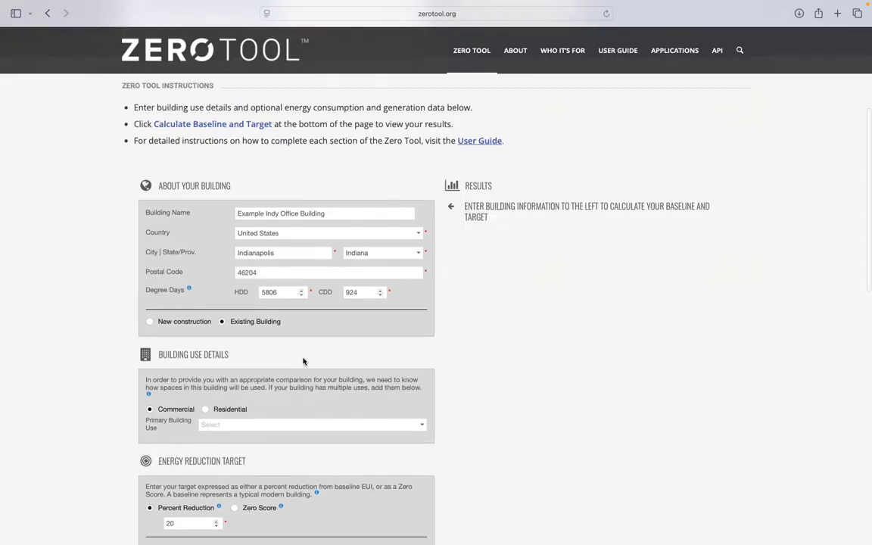
pyautogui.click(150, 324)
pyautogui.scroll(-1, 204, 348)
pyautogui.scroll(-2, 208, 348)
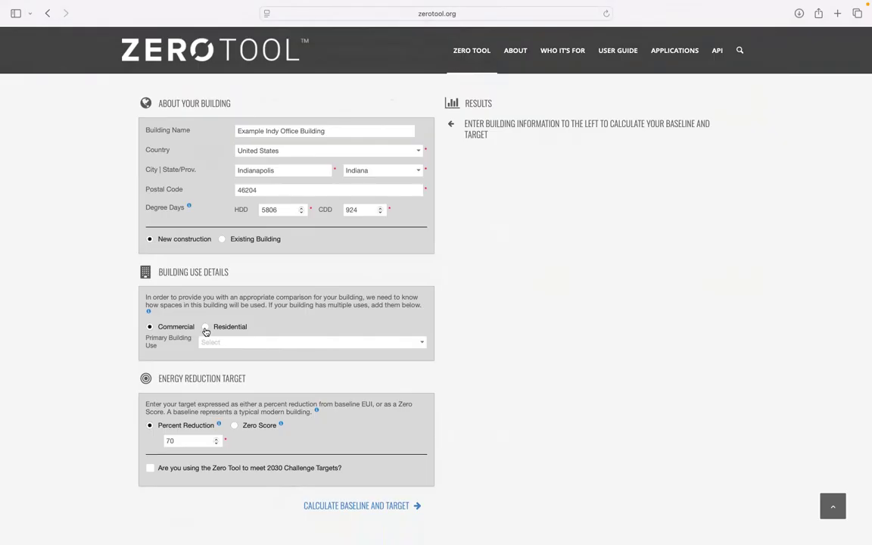
pyautogui.click(205, 328)
pyautogui.click(230, 339)
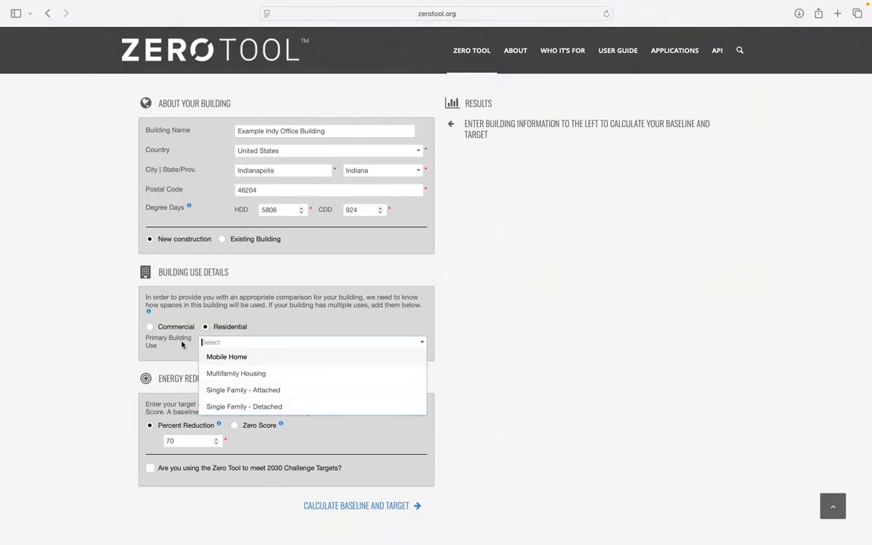
pyautogui.click(150, 327)
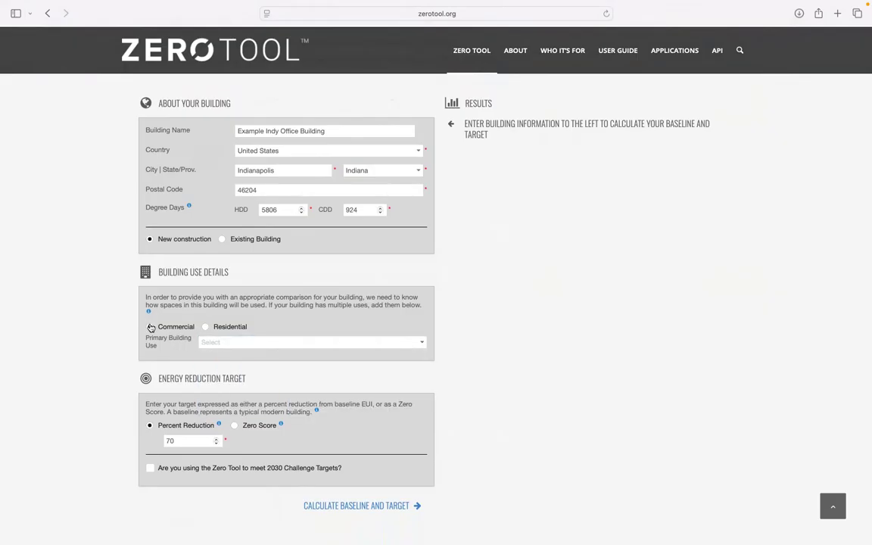
# Step: Choose Office as the primary use of the commercial building
pyautogui.click(265, 342)
pyautogui.scroll(-1, 288, 397)
pyautogui.scroll(-5, 289, 397)
pyautogui.scroll(-5, 289, 398)
pyautogui.scroll(-4, 289, 398)
pyautogui.scroll(-4, 289, 398)
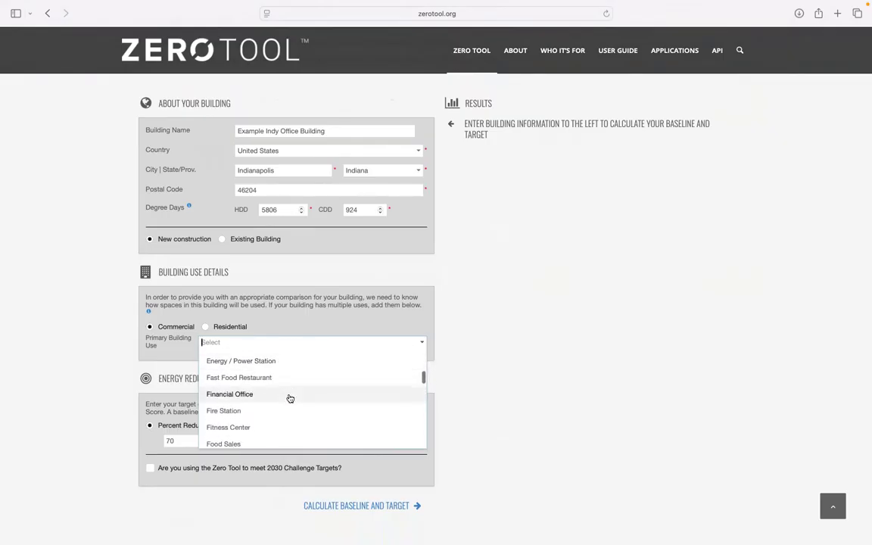
pyautogui.scroll(-5, 289, 398)
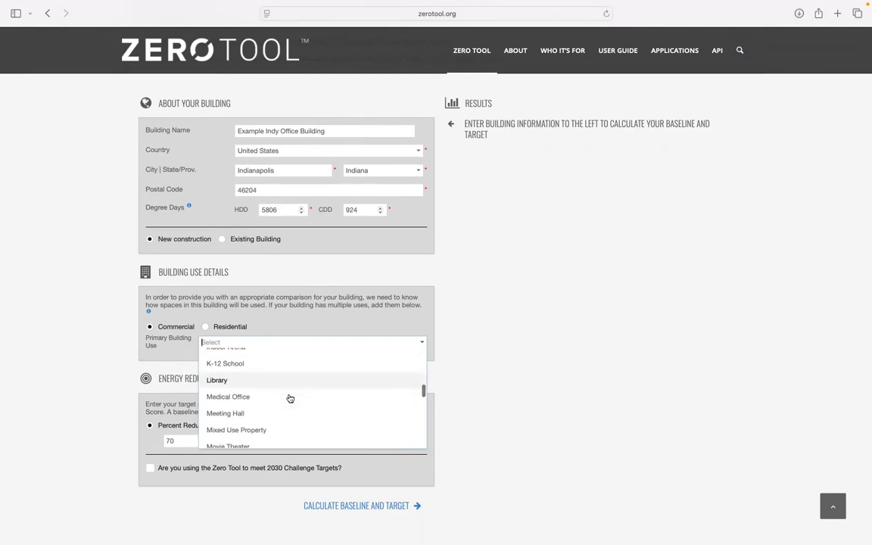
pyautogui.scroll(-3, 260, 415)
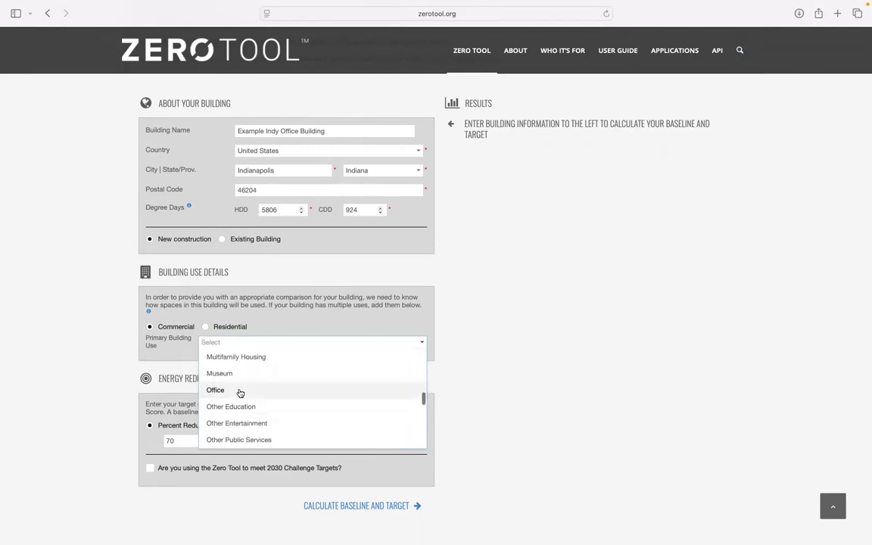
pyautogui.click(240, 393)
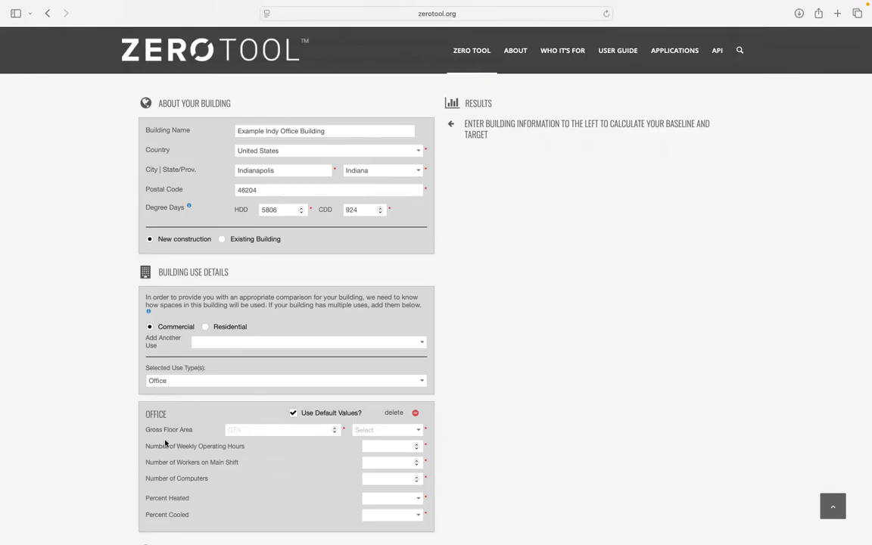
# Step: Set the office's gross floor area to 40500 sq.ft, keeping the default values for its other details
pyautogui.scroll(-3, 174, 445)
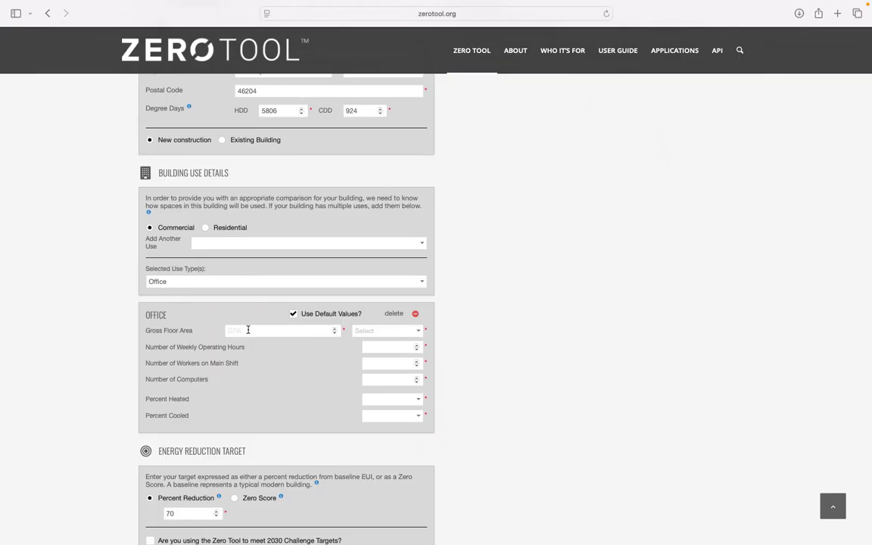
pyautogui.click(248, 330)
pyautogui.write('40500')
pyautogui.click(362, 330)
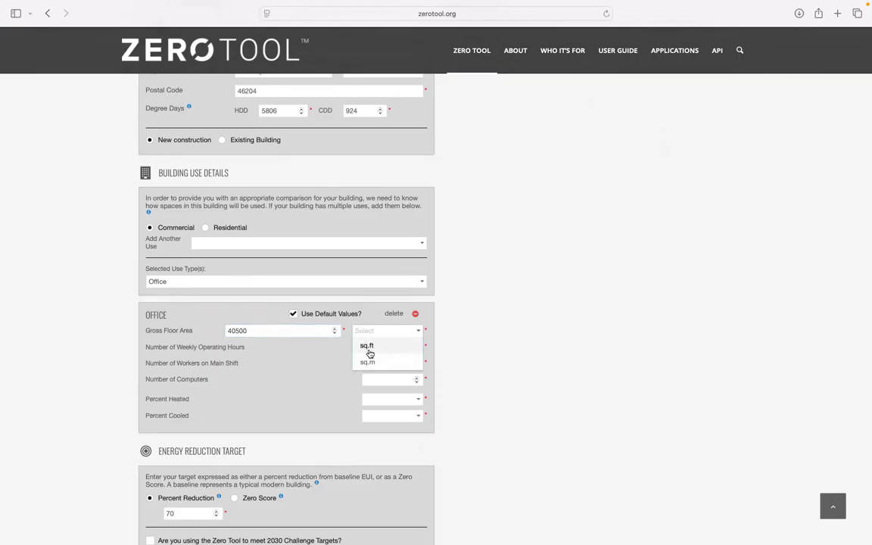
pyautogui.click(341, 346)
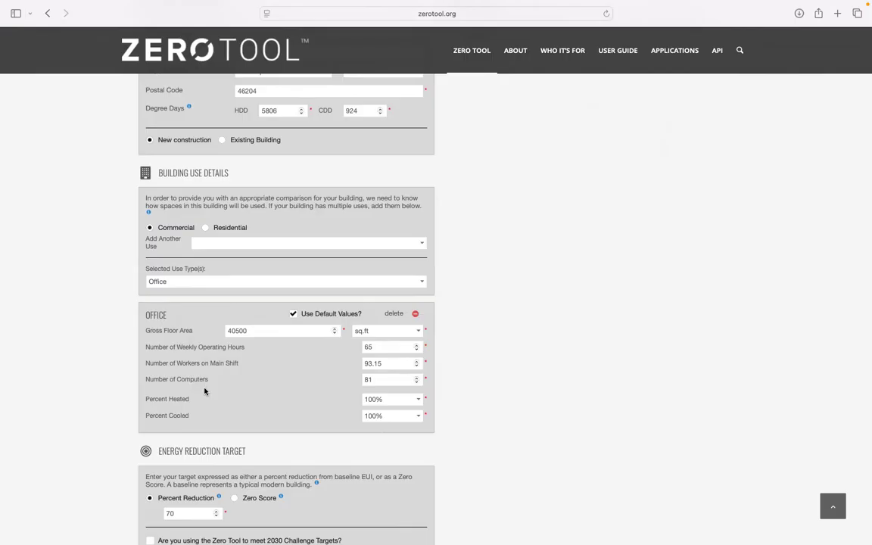
# Step: Set the energy target to a 50 percent reduction, calculate the baseline and target, and view the results
pyautogui.scroll(-1, 262, 386)
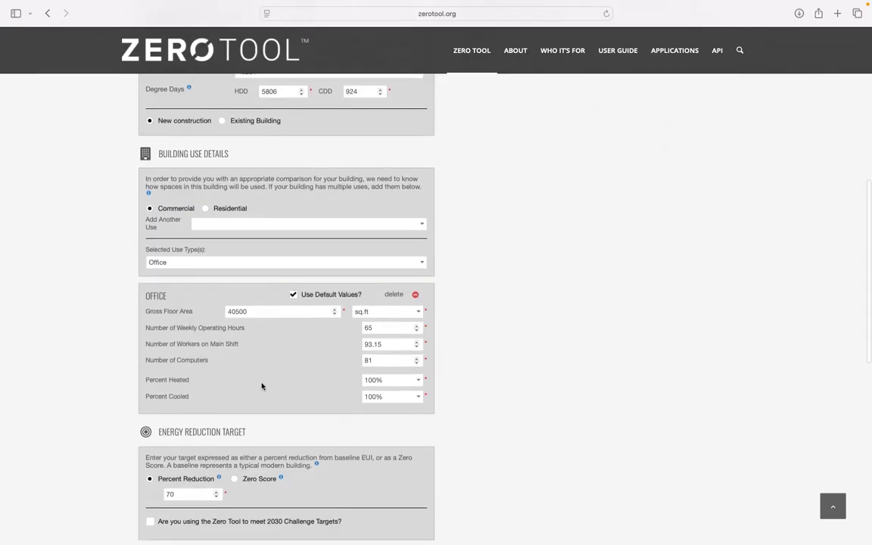
pyautogui.scroll(-1, 262, 385)
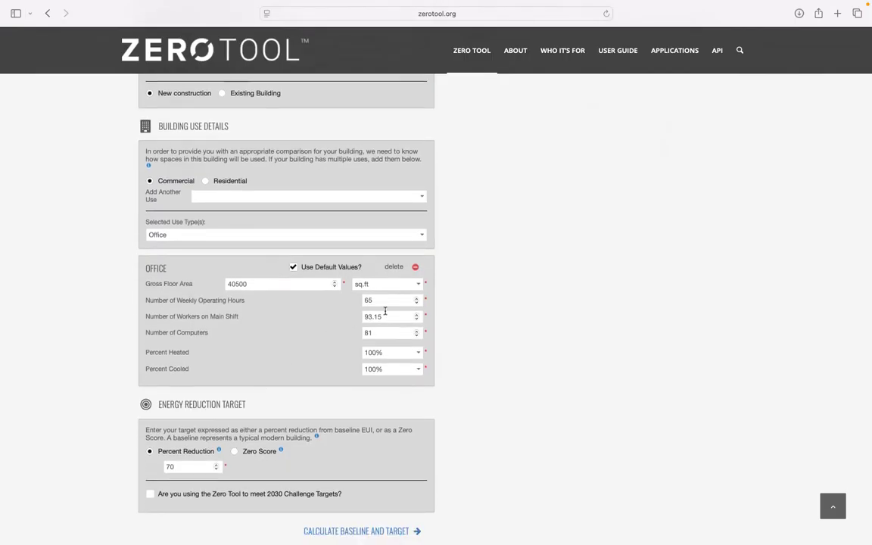
pyautogui.scroll(-1, 304, 366)
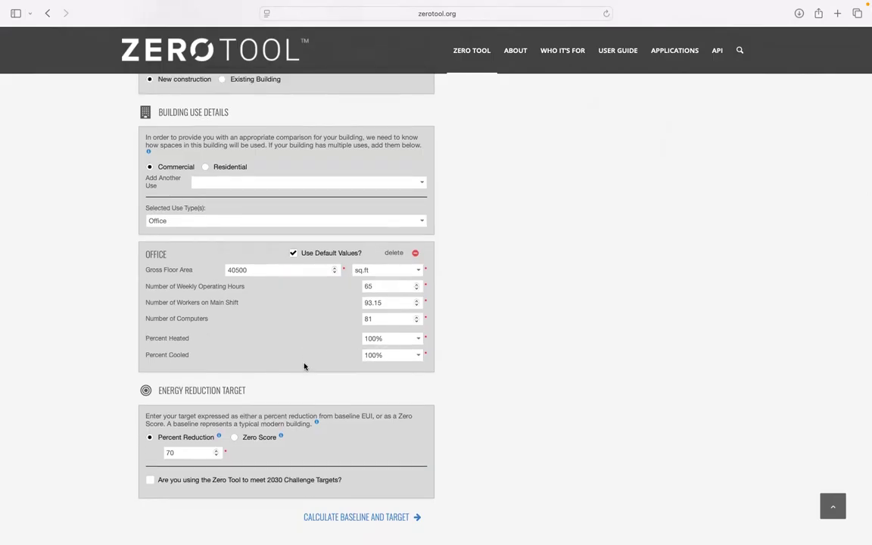
pyautogui.scroll(-1, 304, 366)
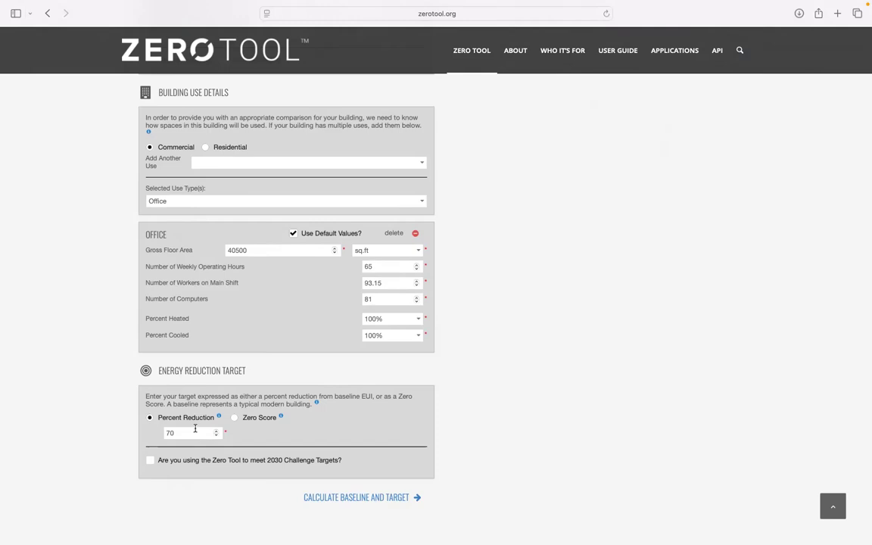
pyautogui.moveTo(187, 432); pyautogui.dragTo(164, 432)
pyautogui.write('50')
pyautogui.scroll(3, 466, 389)
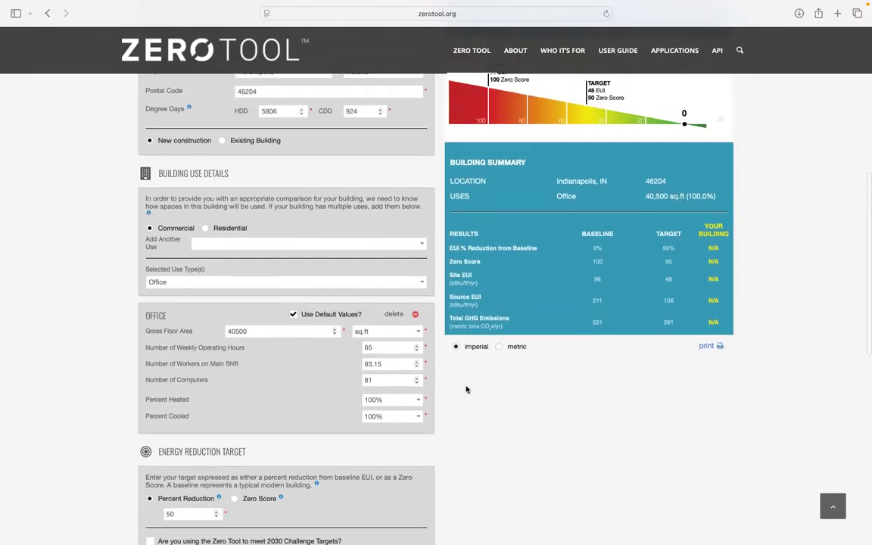
pyautogui.scroll(1, 466, 389)
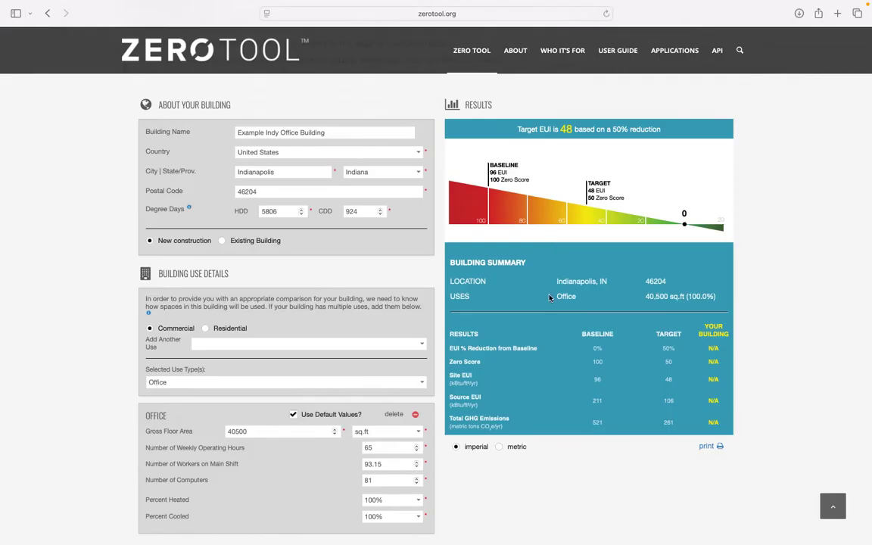
# Step: Examine the baseline and target values for site EUI, source EUI and greenhouse gas emissions in the results
pyautogui.scroll(-2, 550, 297)
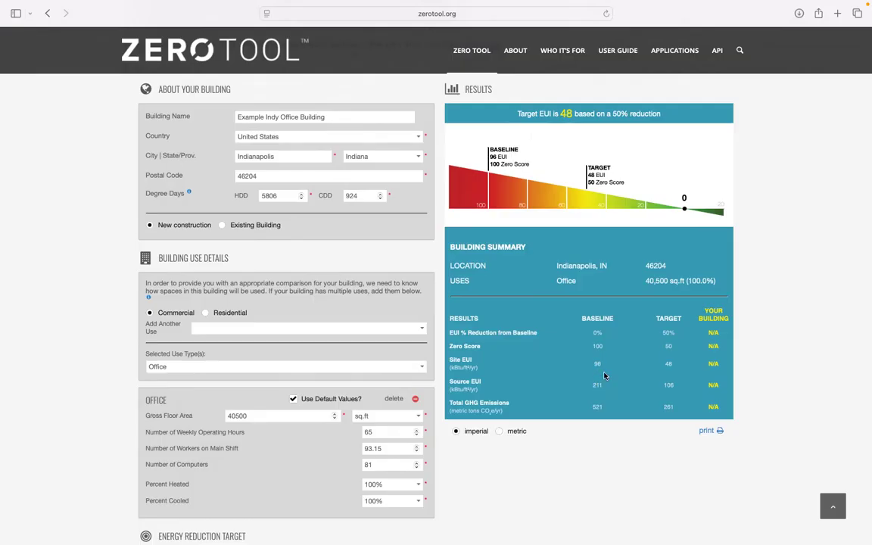
pyautogui.moveTo(603, 386); pyautogui.dragTo(596, 386)
pyautogui.click(615, 390)
pyautogui.scroll(-5, 545, 469)
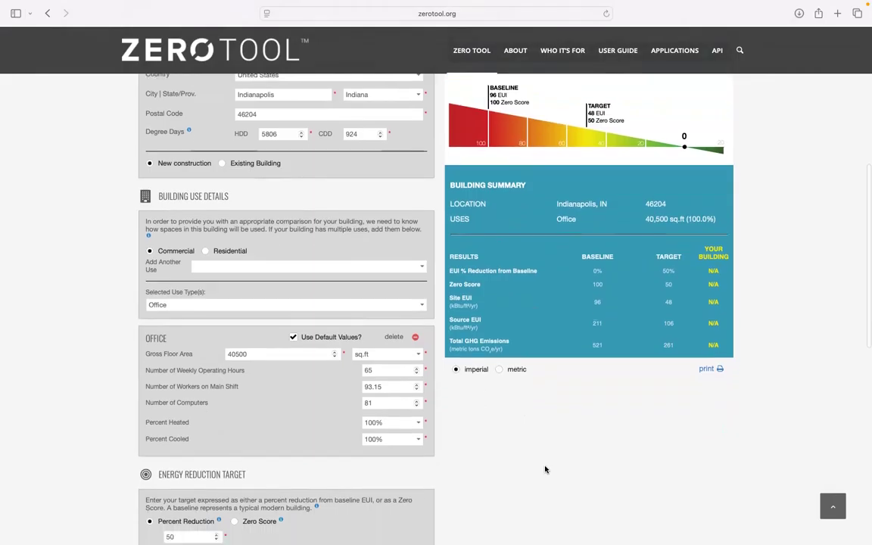
# Step: Reclassify the office from new construction to an existing building
pyautogui.scroll(4, 545, 470)
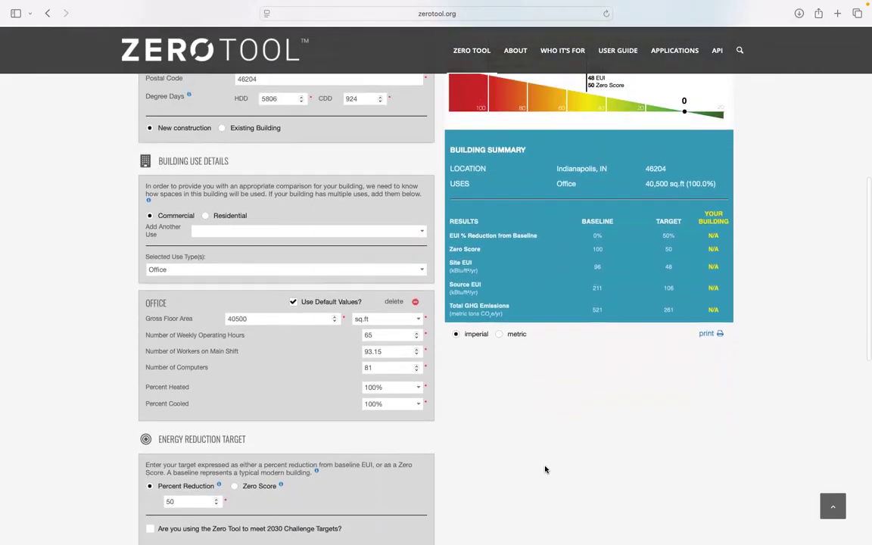
pyautogui.scroll(2, 545, 469)
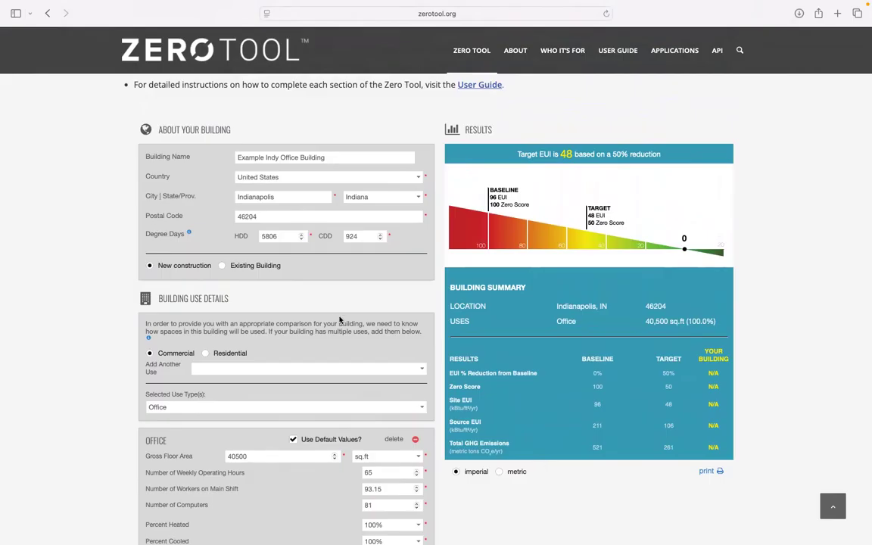
pyautogui.click(223, 265)
# Step: Record the annual energy purchased as 273750 kWh of Electric (Grid), keeping the 20 percent reduction target
pyautogui.scroll(-7, 239, 295)
pyautogui.scroll(-4, 239, 296)
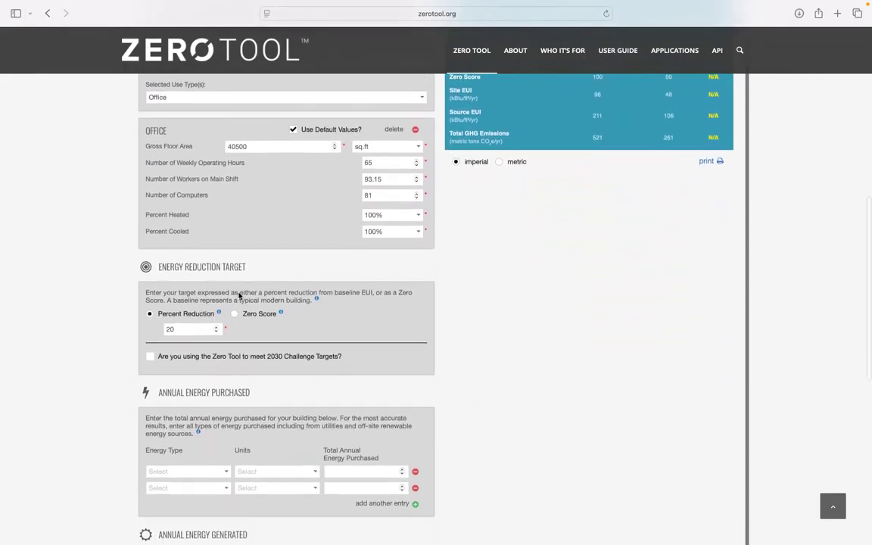
pyautogui.scroll(-1, 239, 294)
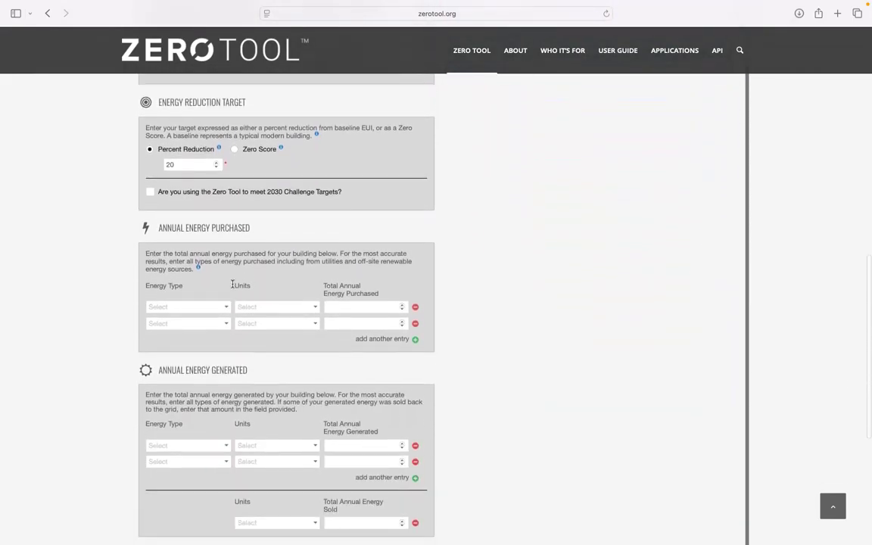
pyautogui.scroll(-2, 241, 312)
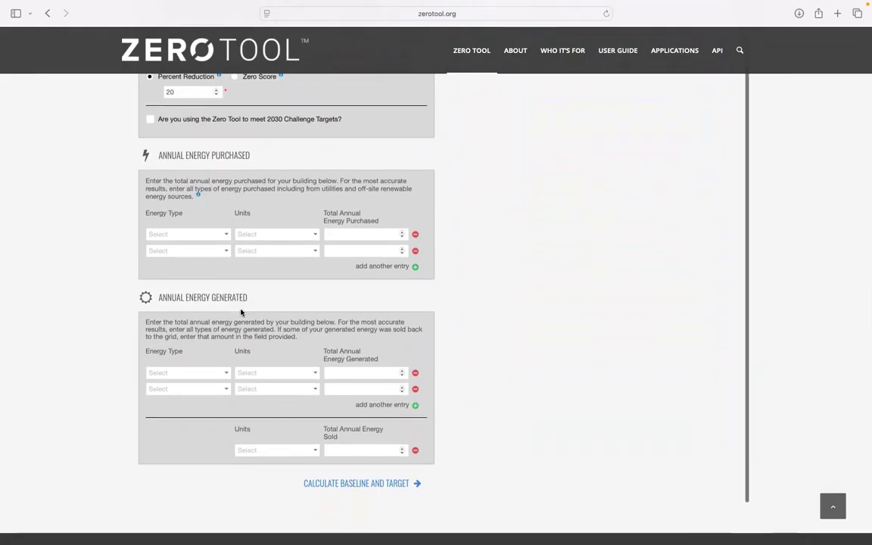
pyautogui.scroll(1, 241, 311)
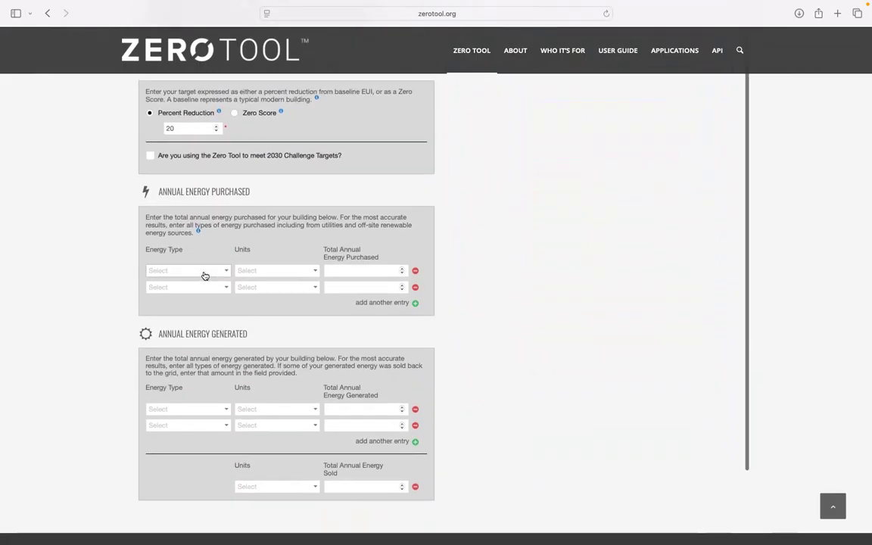
pyautogui.click(203, 274)
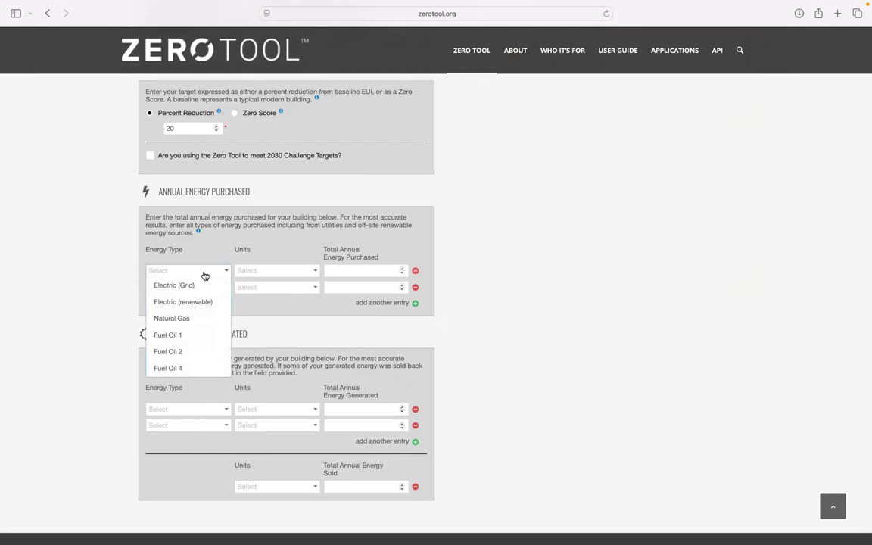
pyautogui.click(202, 286)
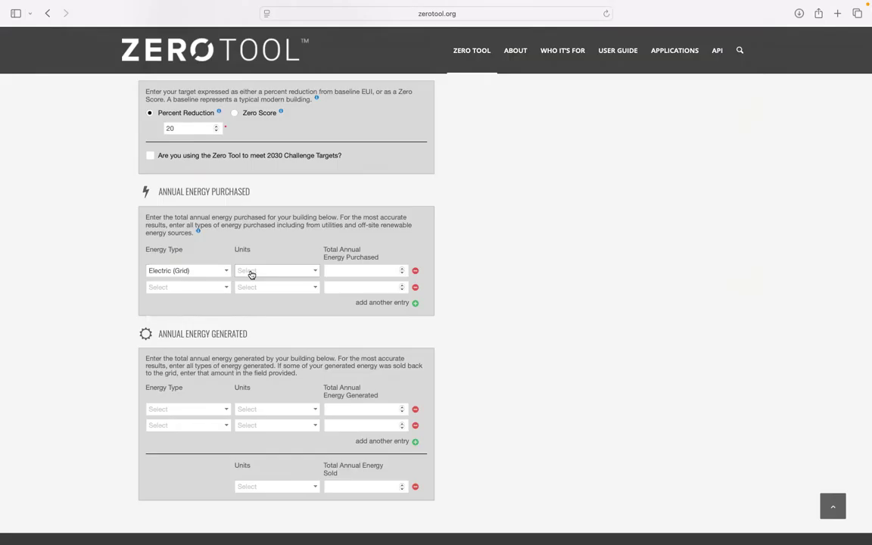
pyautogui.click(251, 272)
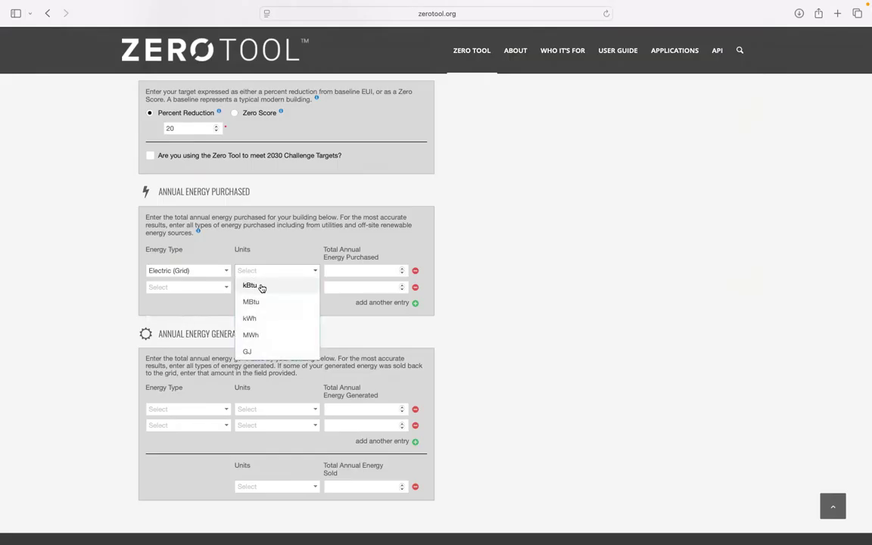
pyautogui.click(255, 320)
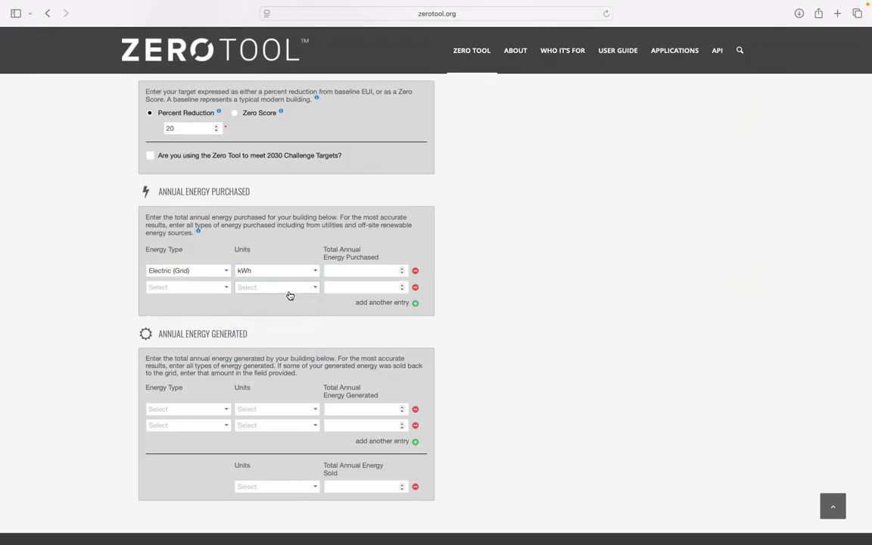
pyautogui.click(340, 270)
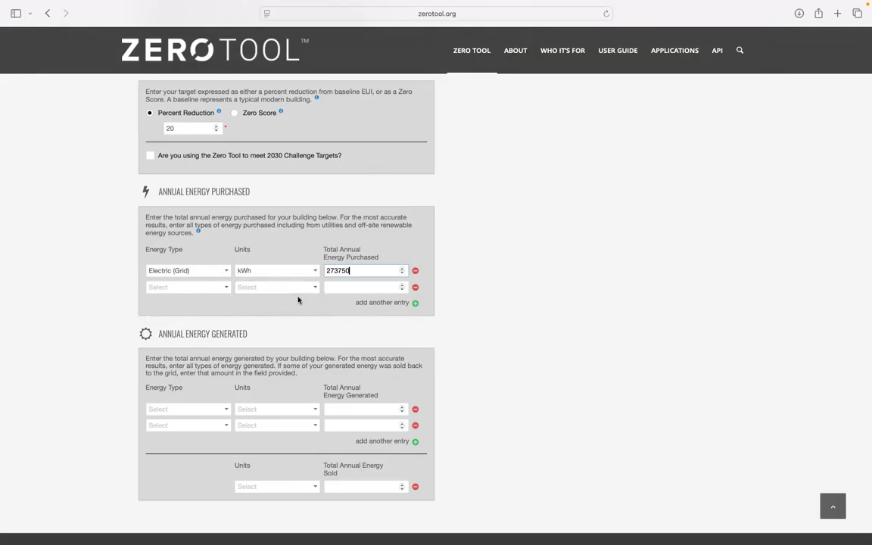
# Step: Calculate the baseline and target for the existing building and review how its own performance compares
pyautogui.scroll(-2, 389, 401)
pyautogui.click(381, 482)
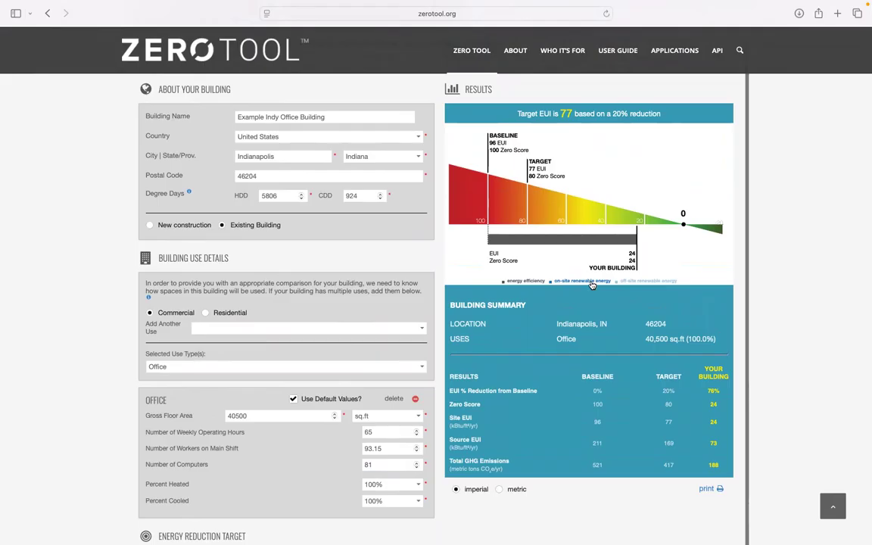
pyautogui.scroll(-1, 538, 308)
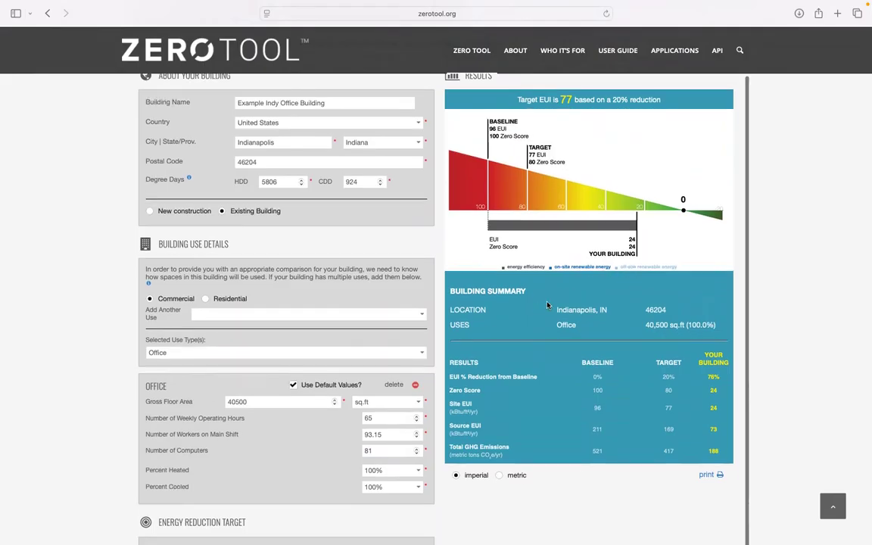
pyautogui.scroll(-1, 458, 354)
# Step: Add 27375 kWh of On-Site Solar as annual energy generated and recalculate the baseline and target
pyautogui.scroll(-10, 458, 353)
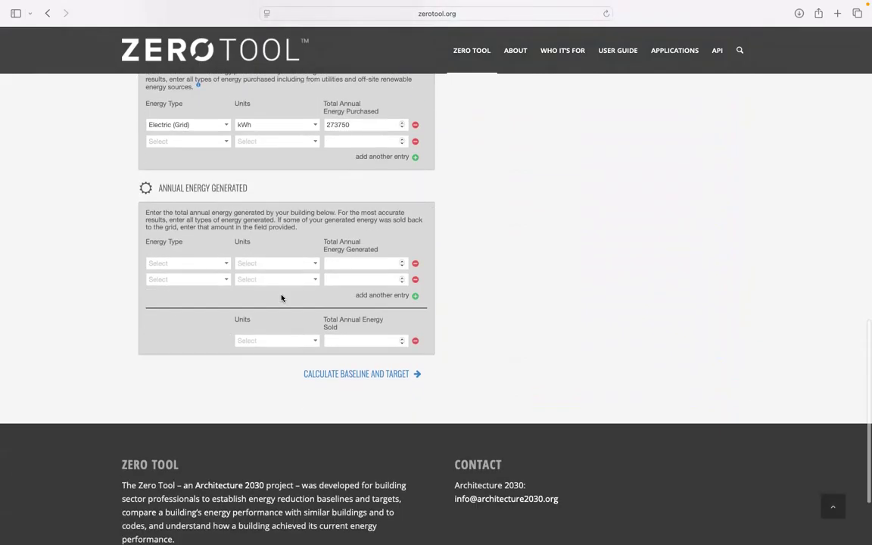
pyautogui.click(208, 265)
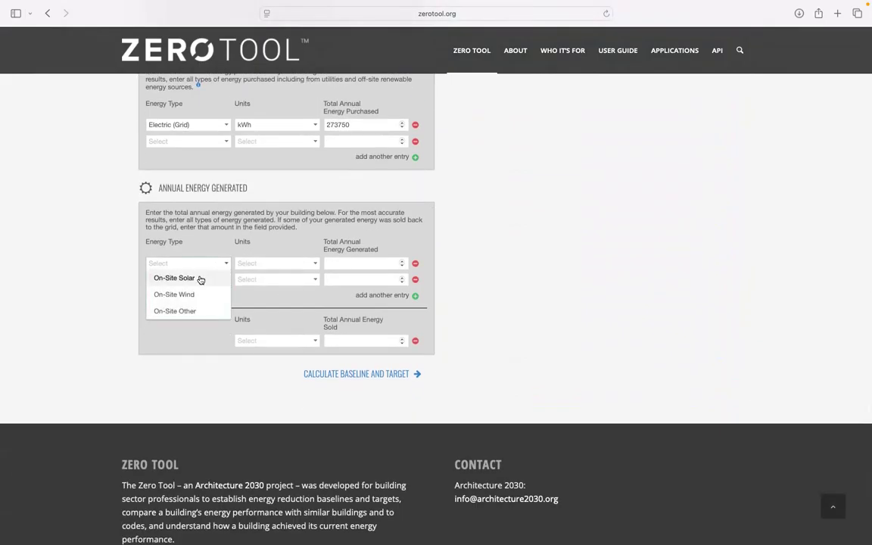
pyautogui.click(199, 278)
pyautogui.click(258, 265)
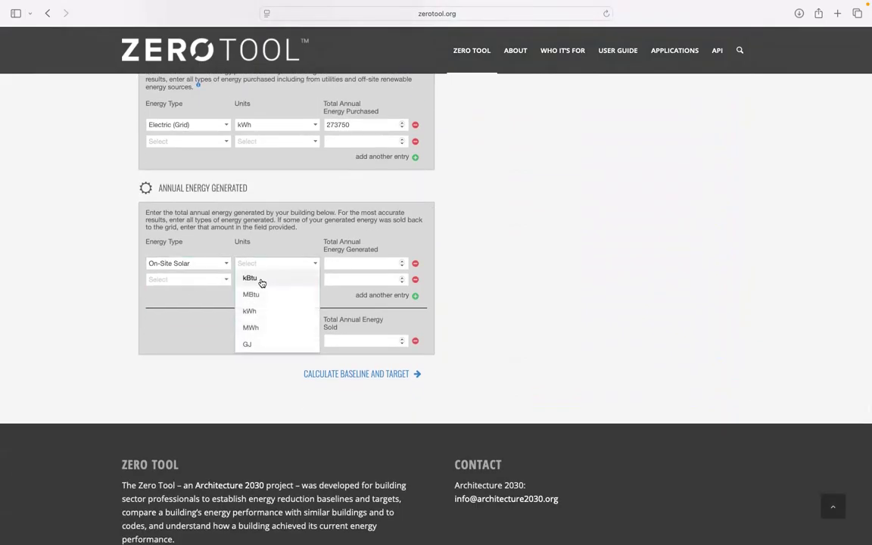
pyautogui.click(263, 310)
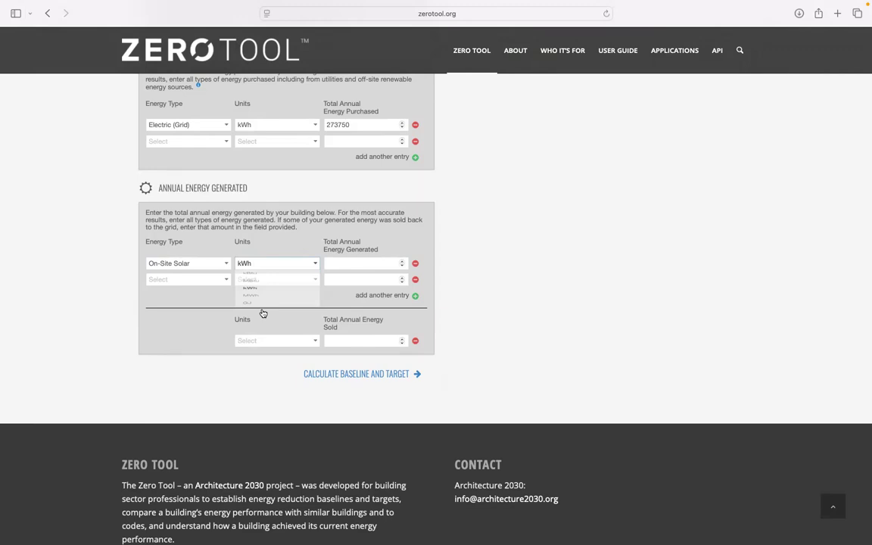
pyautogui.click(336, 258)
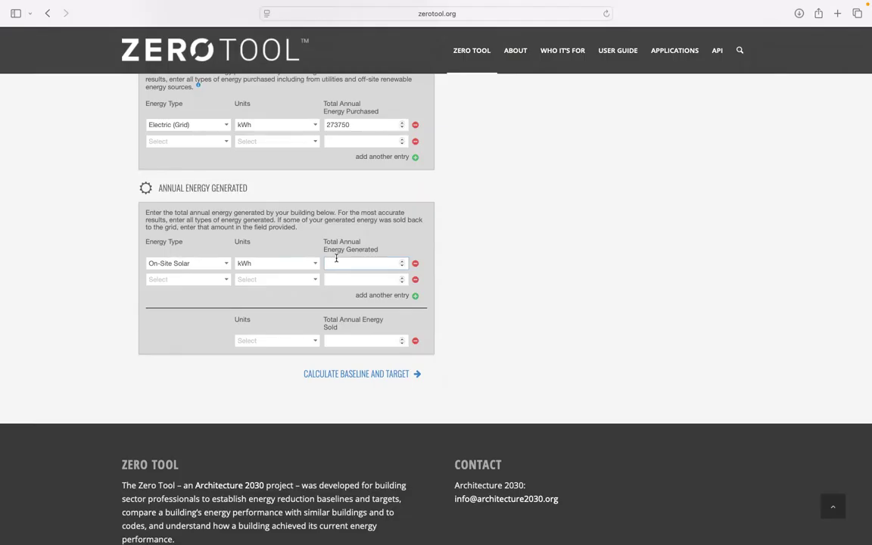
pyautogui.click(338, 261)
pyautogui.click(359, 376)
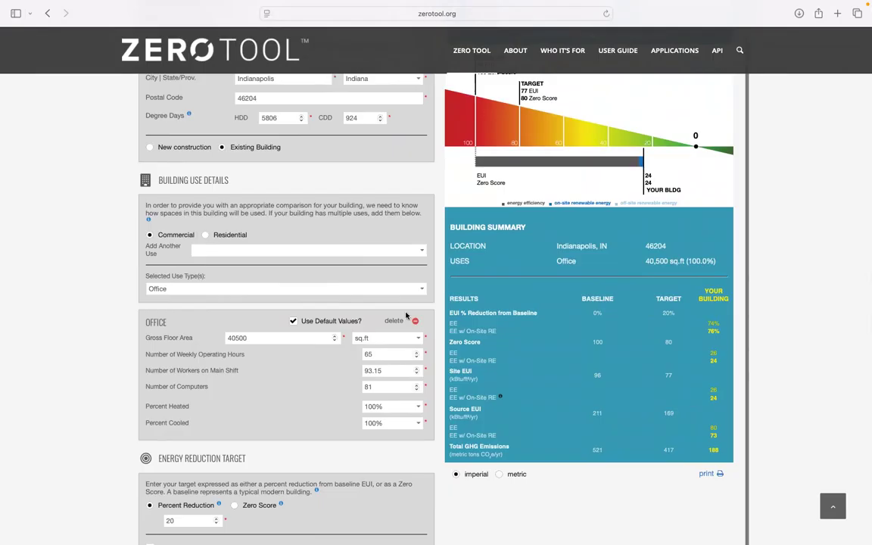
# Step: Raise the annual on-site solar generation to 60000 kWh, recalculate, and review the building's results with on-site renewable energy
pyautogui.scroll(-10, 405, 313)
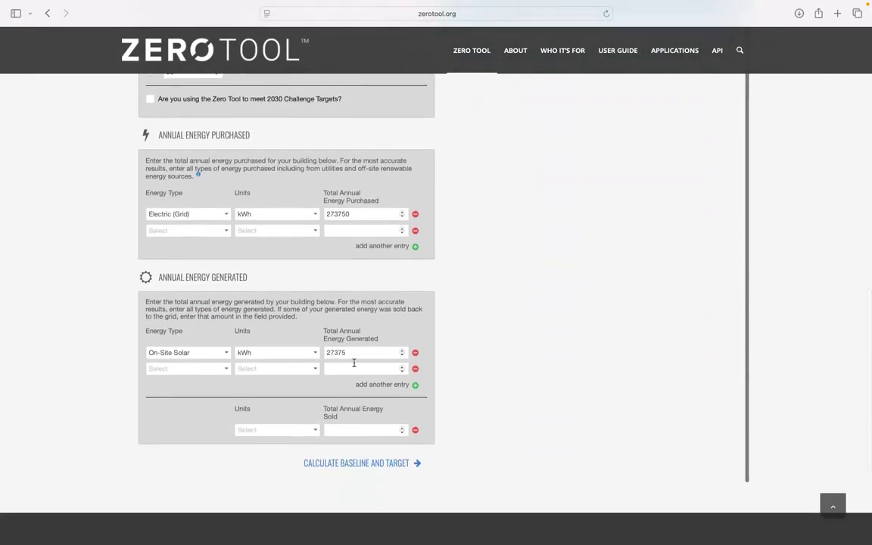
pyautogui.click(285, 430)
pyautogui.click(202, 428)
pyautogui.click(196, 368)
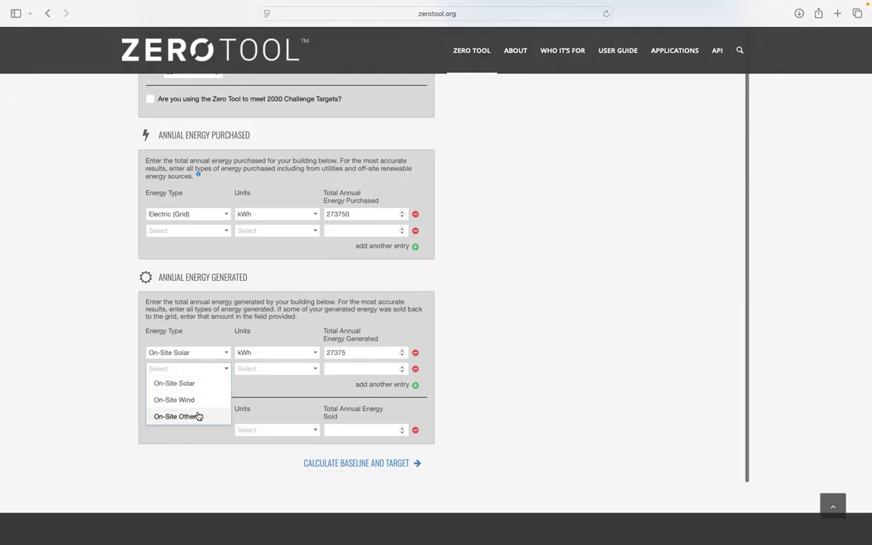
pyautogui.click(338, 353)
pyautogui.doubleClick(338, 353)
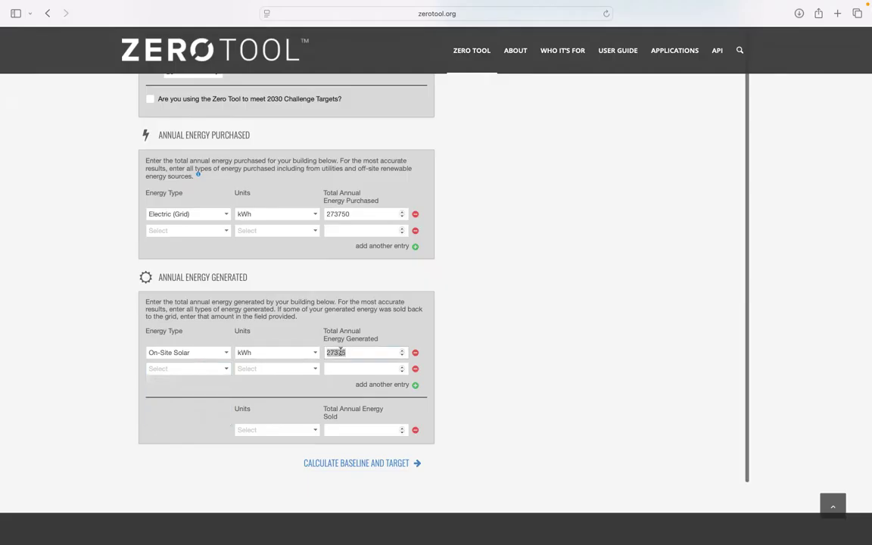
pyautogui.write('60000')
pyautogui.click(362, 462)
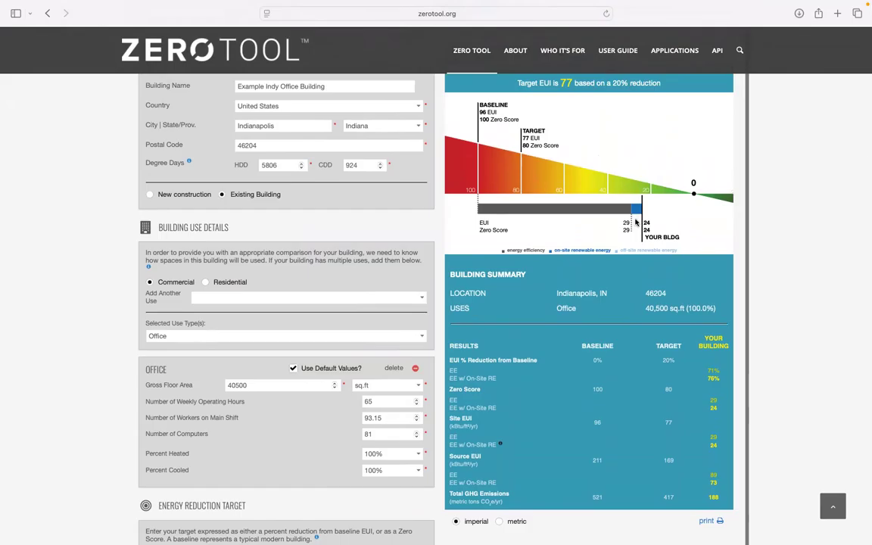
pyautogui.scroll(1, 636, 221)
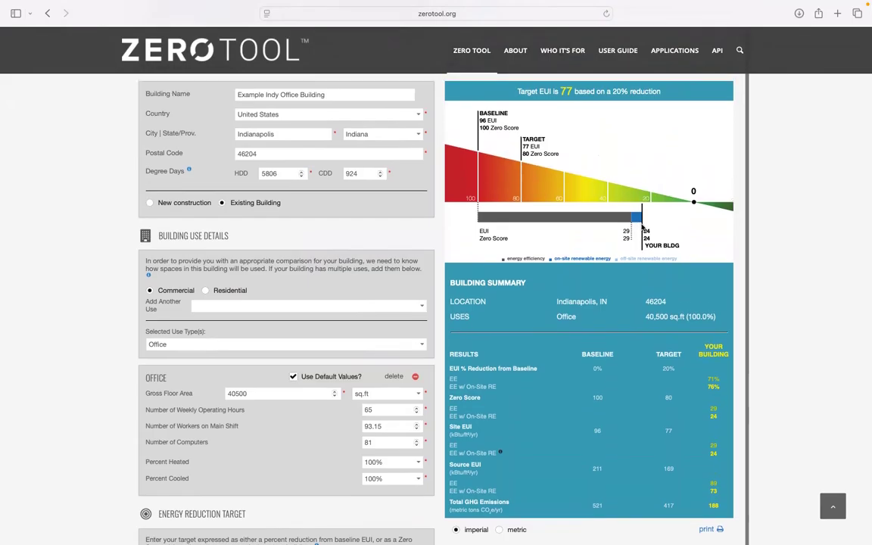
pyautogui.scroll(2, 641, 226)
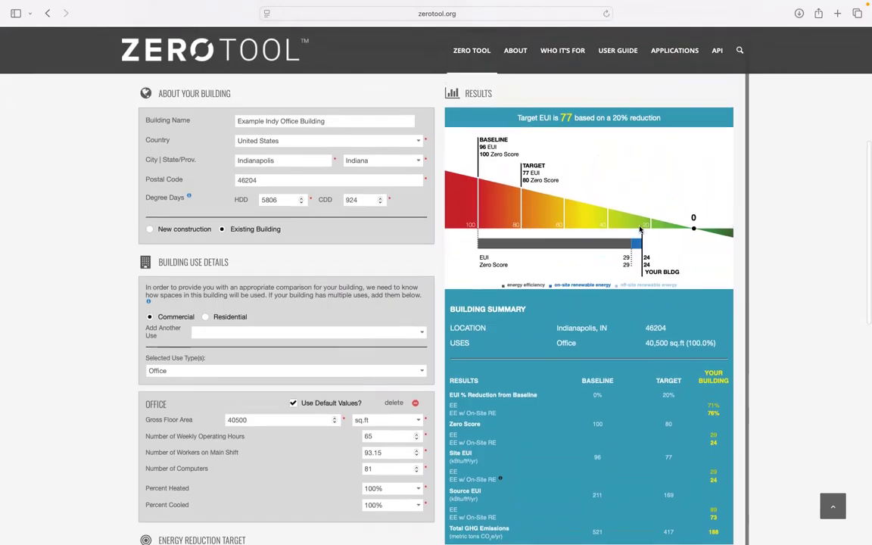
pyautogui.scroll(-1, 643, 249)
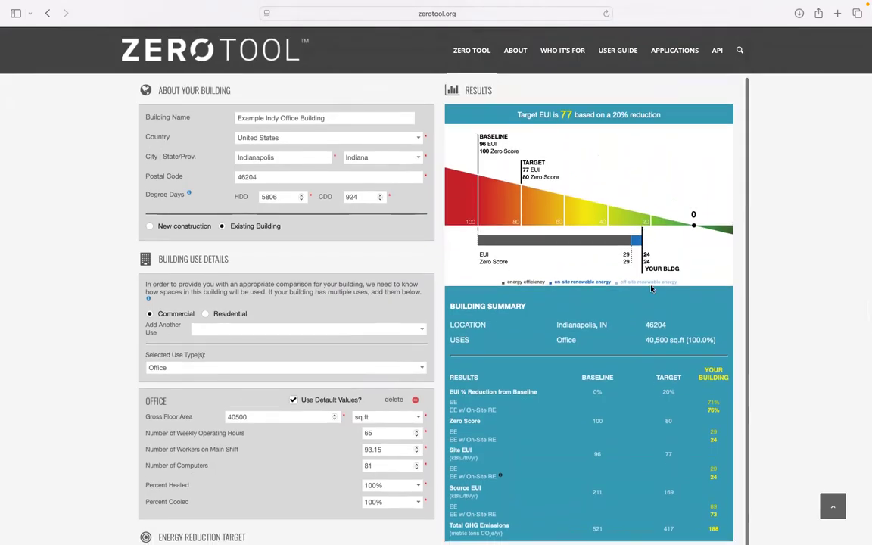
# Step: Set the total annual energy sold to 30000 kWh, recalculate, and review the updated results
pyautogui.scroll(-10, 644, 287)
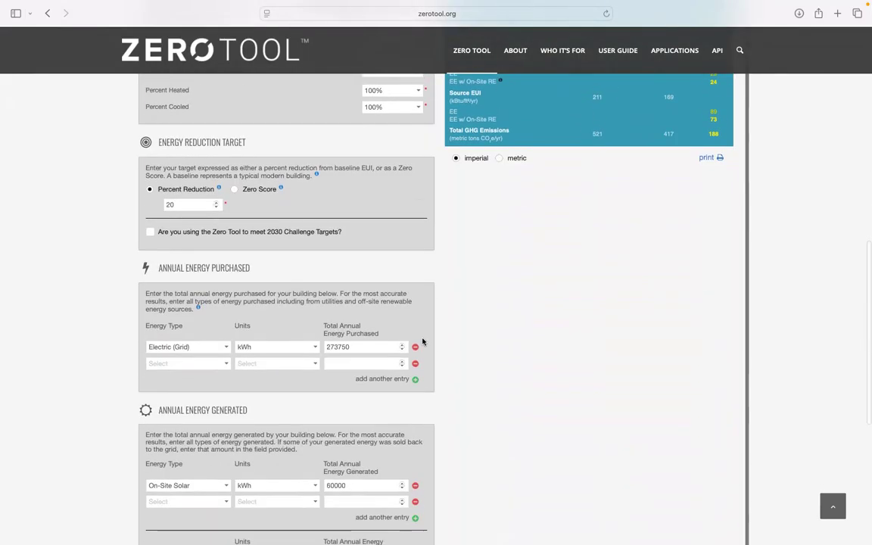
pyautogui.scroll(-2, 422, 342)
pyautogui.click(290, 494)
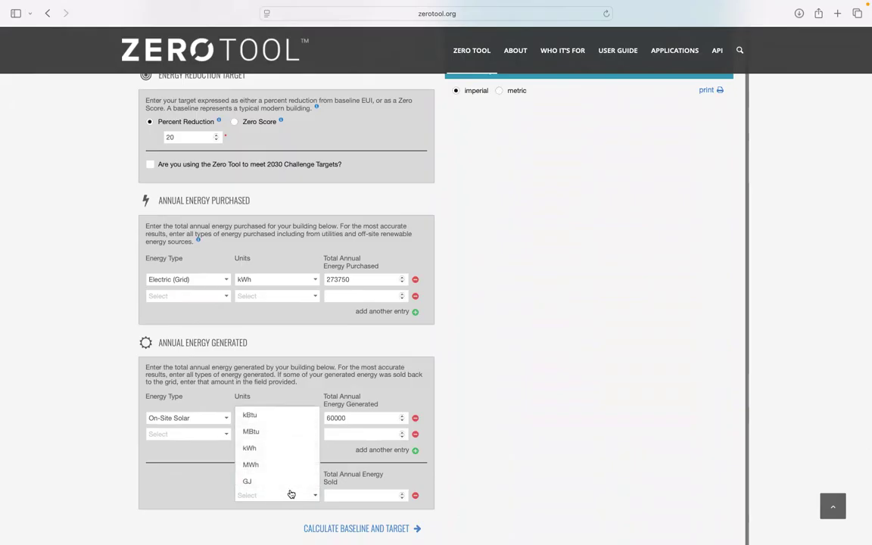
pyautogui.click(283, 447)
pyautogui.click(348, 496)
pyautogui.write('30000')
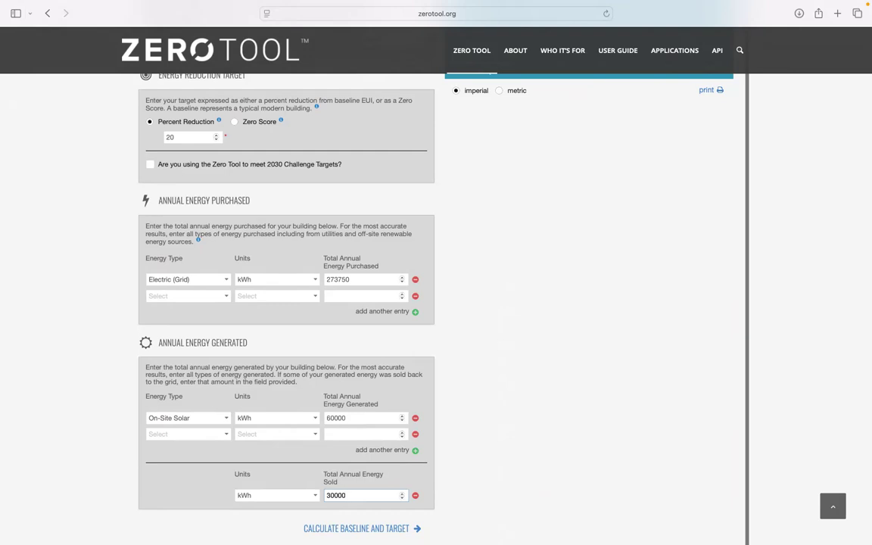
pyautogui.click(363, 528)
pyautogui.scroll(-3, 467, 426)
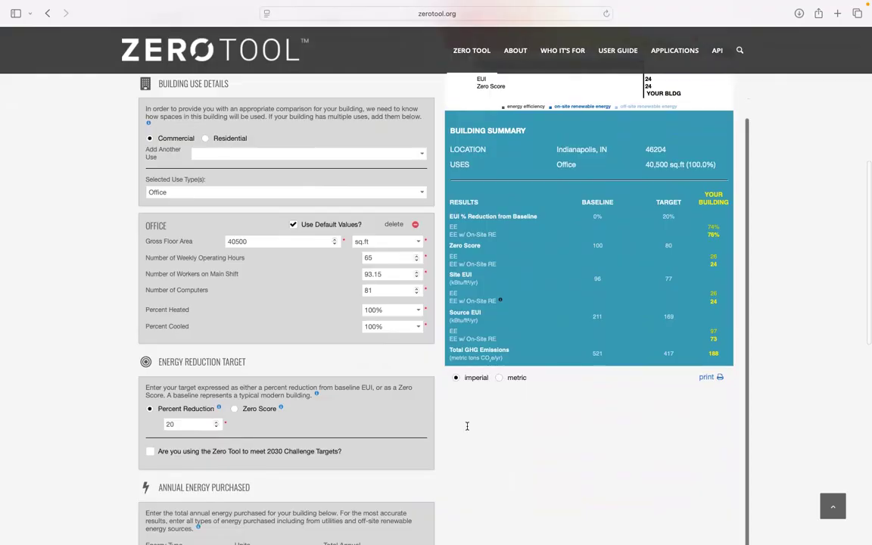
pyautogui.scroll(4, 467, 426)
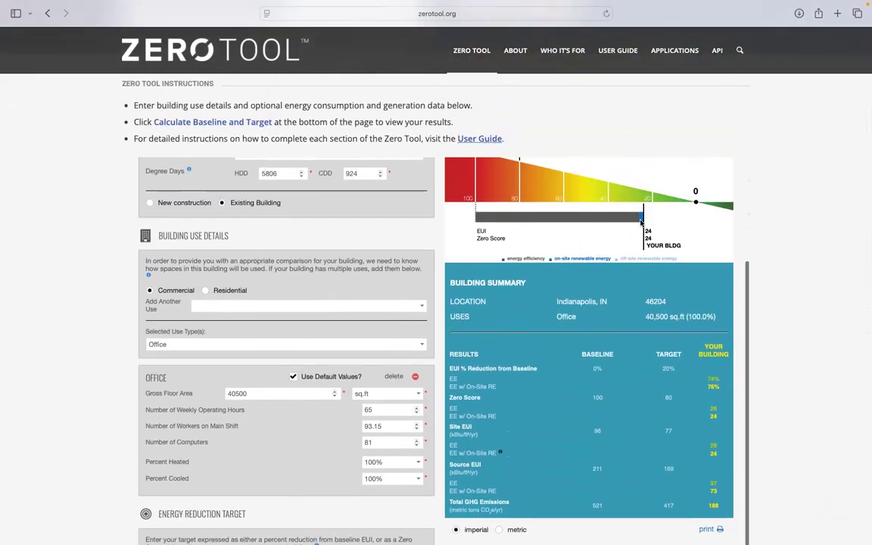
# Step: Add On-Site Wind as a second annual energy generated entry, with 20000 kWh
pyautogui.scroll(-5, 585, 295)
pyautogui.scroll(-3, 585, 295)
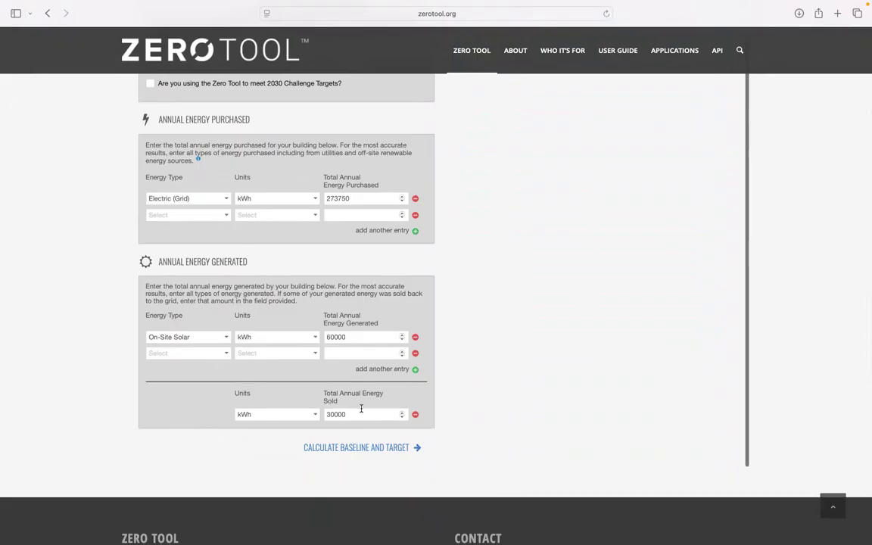
pyautogui.click(214, 353)
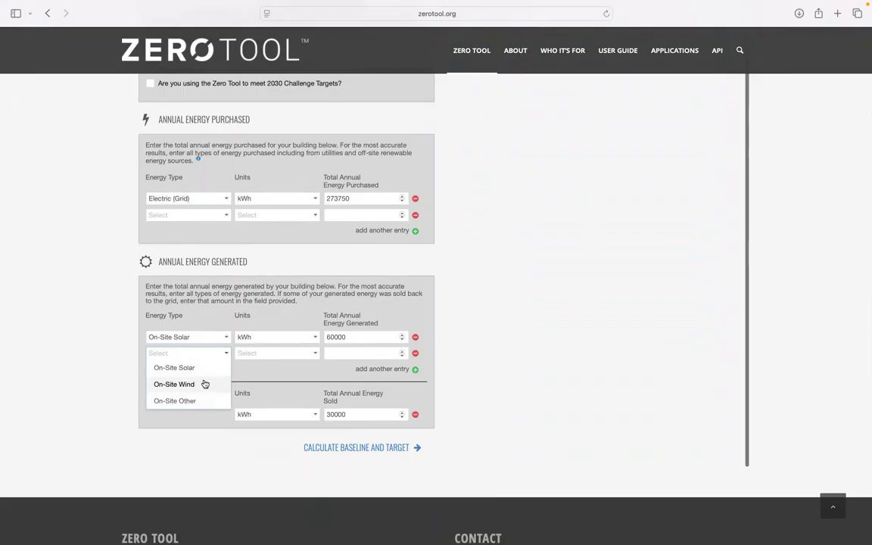
pyautogui.click(205, 383)
pyautogui.click(266, 355)
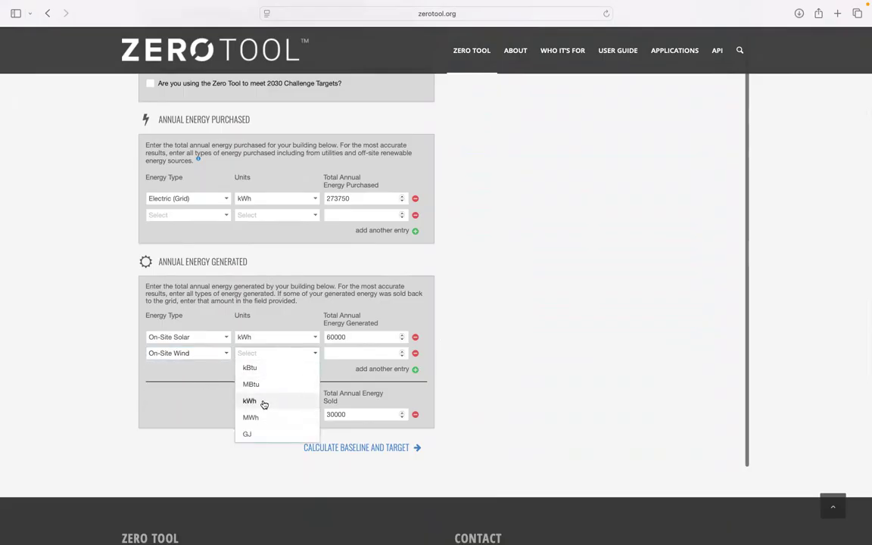
pyautogui.click(264, 402)
pyautogui.click(339, 355)
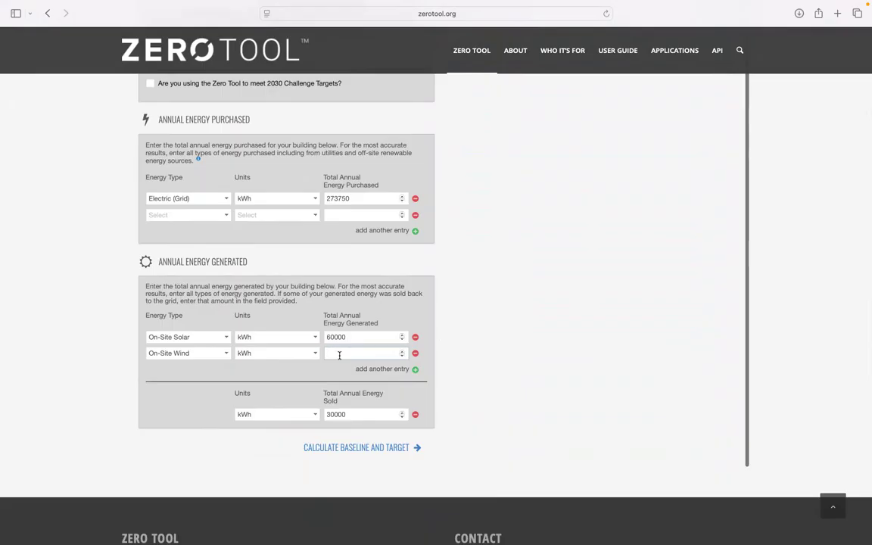
pyautogui.write('20000')
# Step: Recalculate the baseline and target, and compare the building's results with the purchased, generated and sold energy entries
pyautogui.click(370, 451)
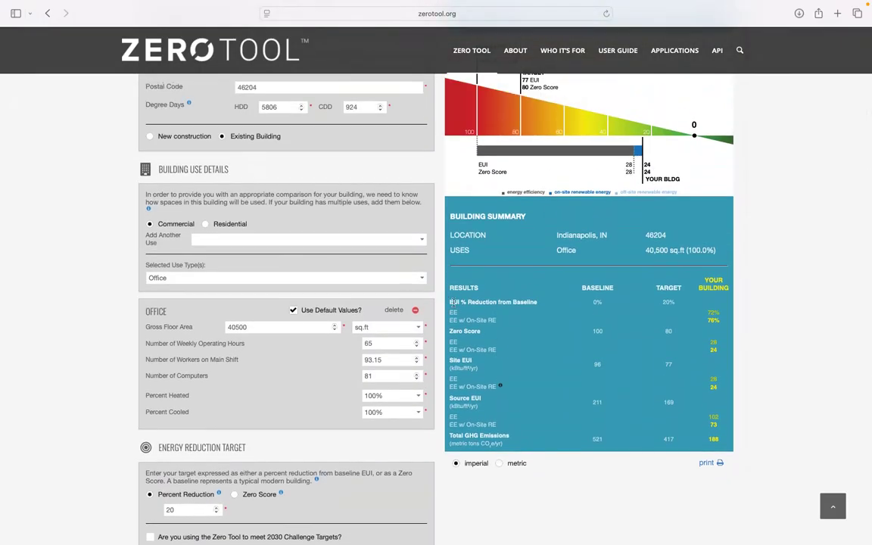
pyautogui.scroll(3, 637, 334)
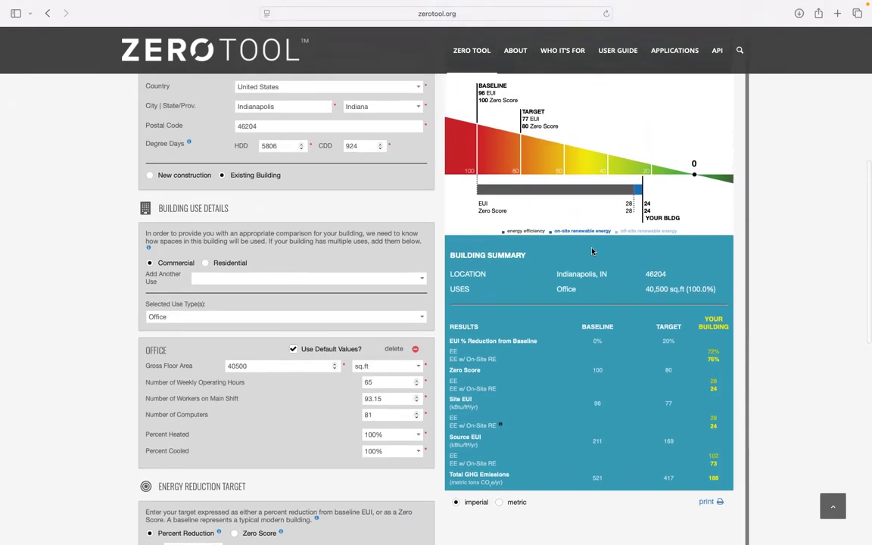
pyautogui.scroll(1, 564, 233)
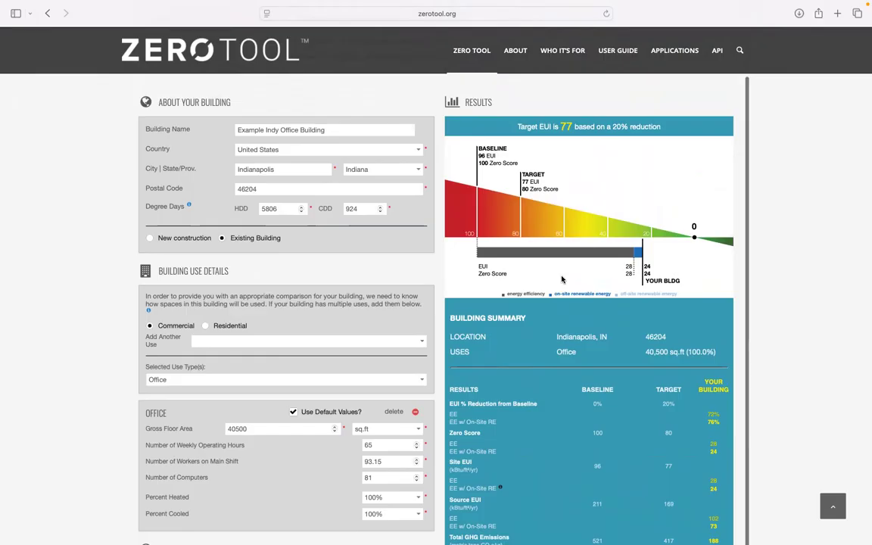
pyautogui.scroll(-10, 561, 279)
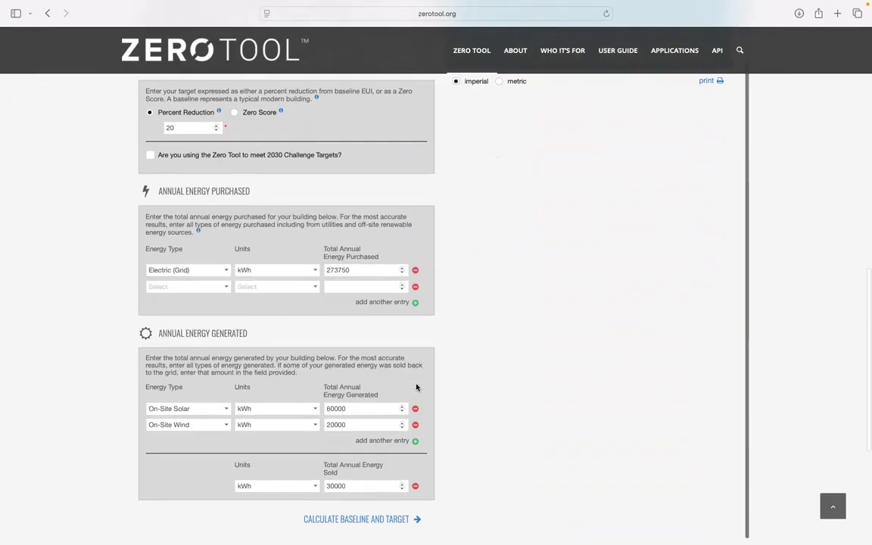
pyautogui.scroll(-2, 416, 388)
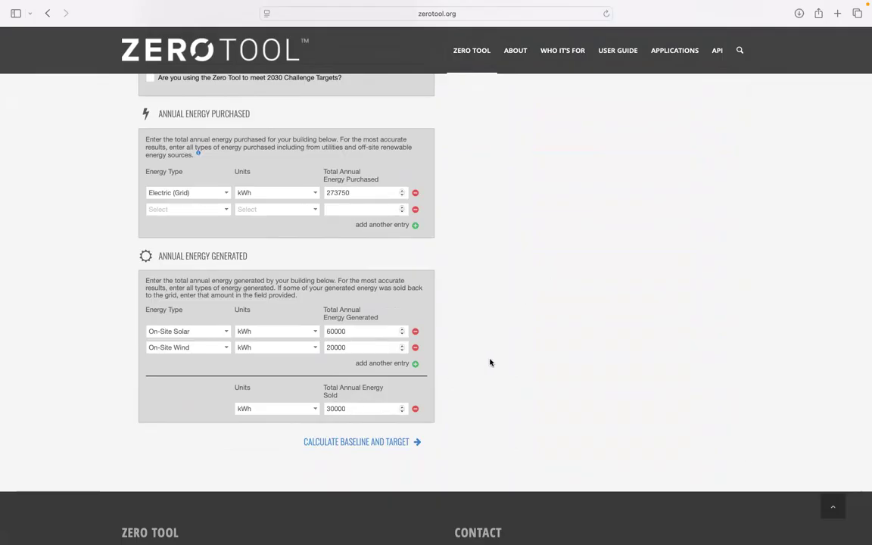
pyautogui.scroll(8, 520, 345)
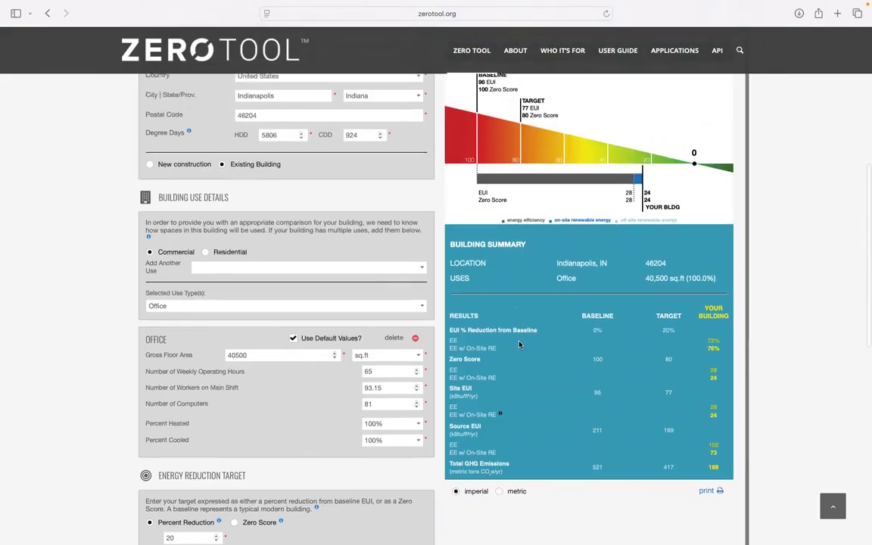
# Step: Clear the total annual energy sold entry, recalculate the baseline and target, and review the building's results
pyautogui.scroll(-10, 375, 368)
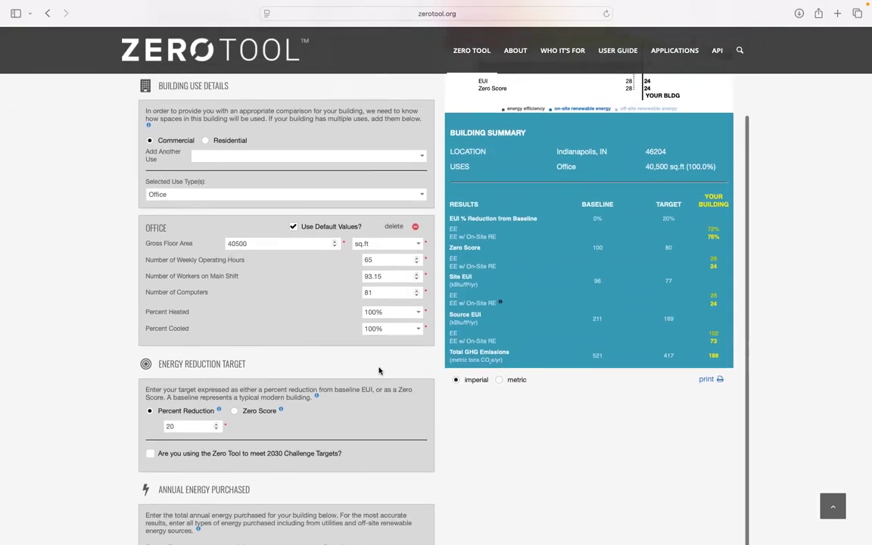
pyautogui.moveTo(327, 268); pyautogui.dragTo(415, 273)
pyautogui.click(416, 270)
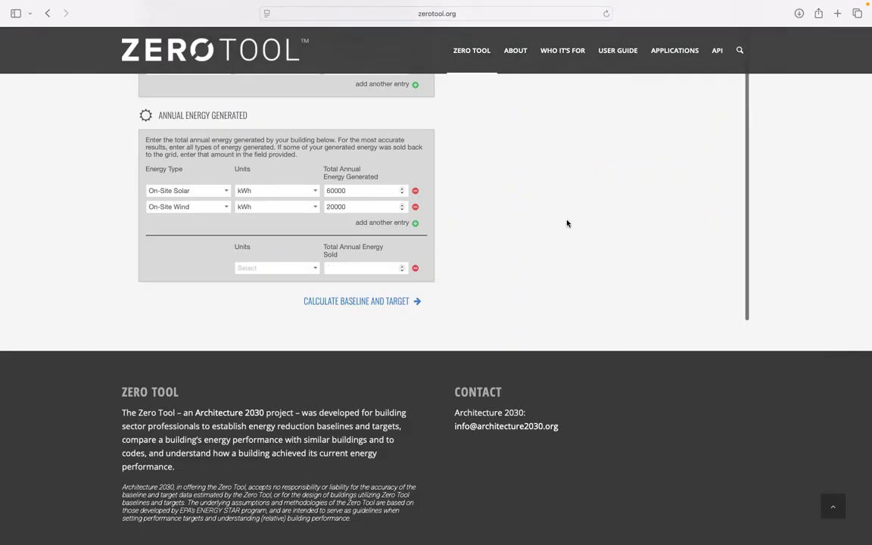
pyautogui.scroll(3, 567, 224)
pyautogui.scroll(10, 566, 223)
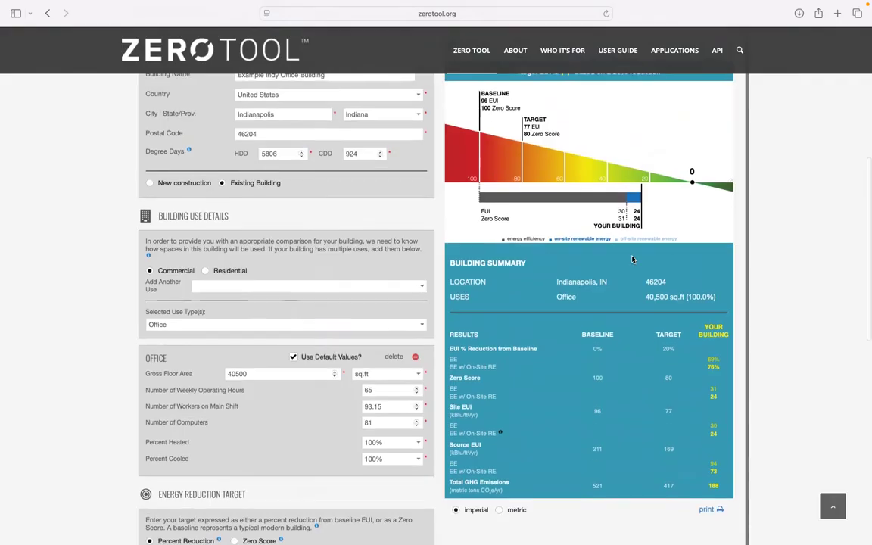
pyautogui.scroll(1, 633, 259)
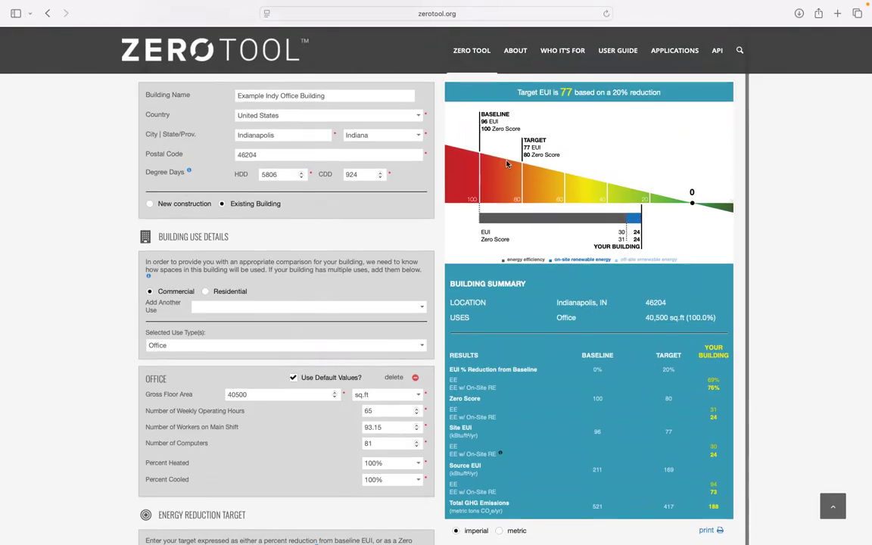